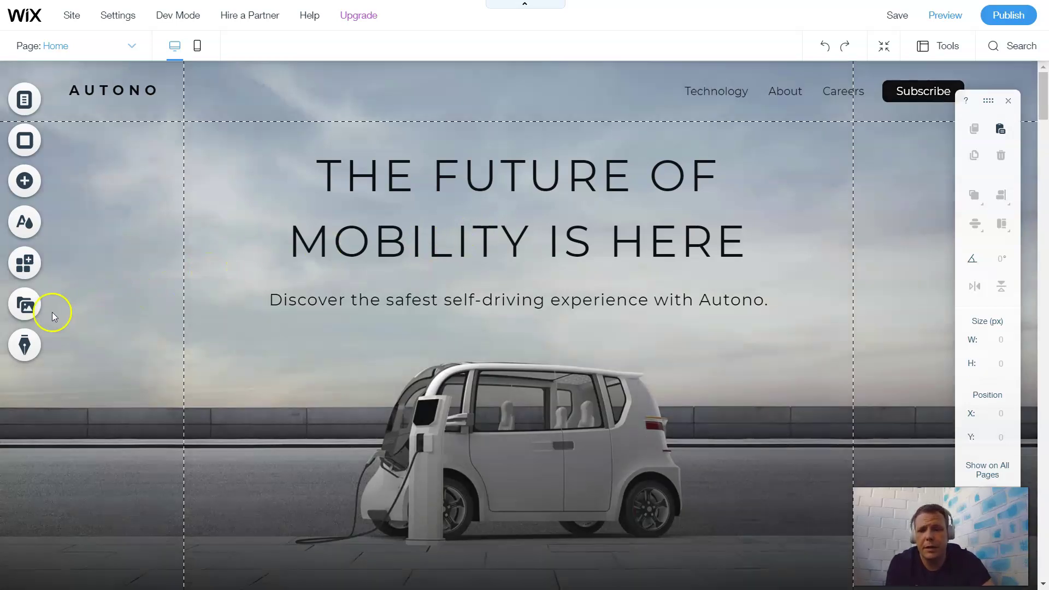
- Place a colour Social Bar with six icons, including Instagram, under the hero subheading
left_click(20, 188)
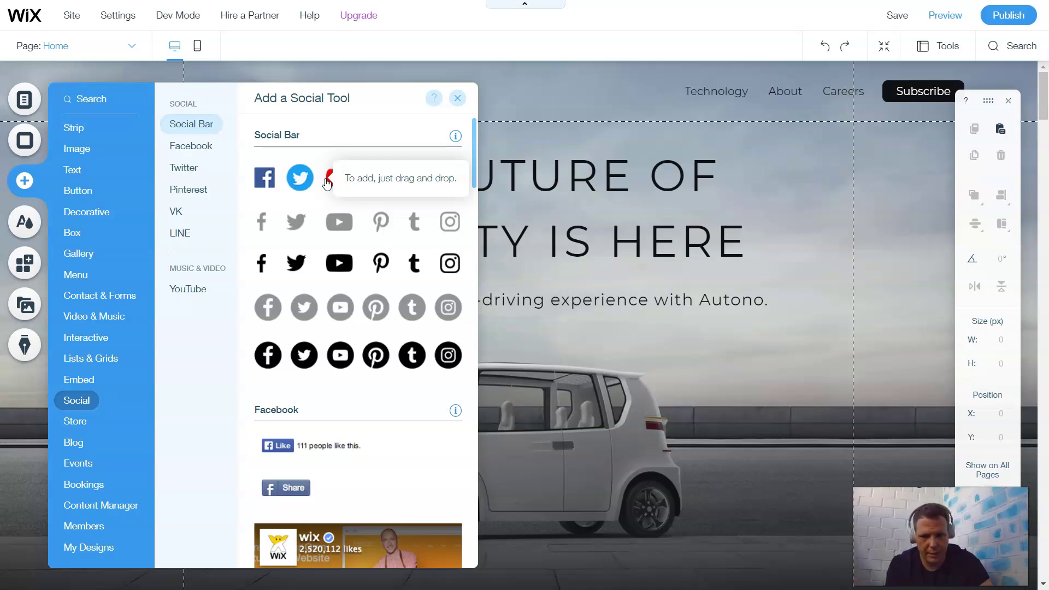
left_click_drag(326, 183, 500, 367)
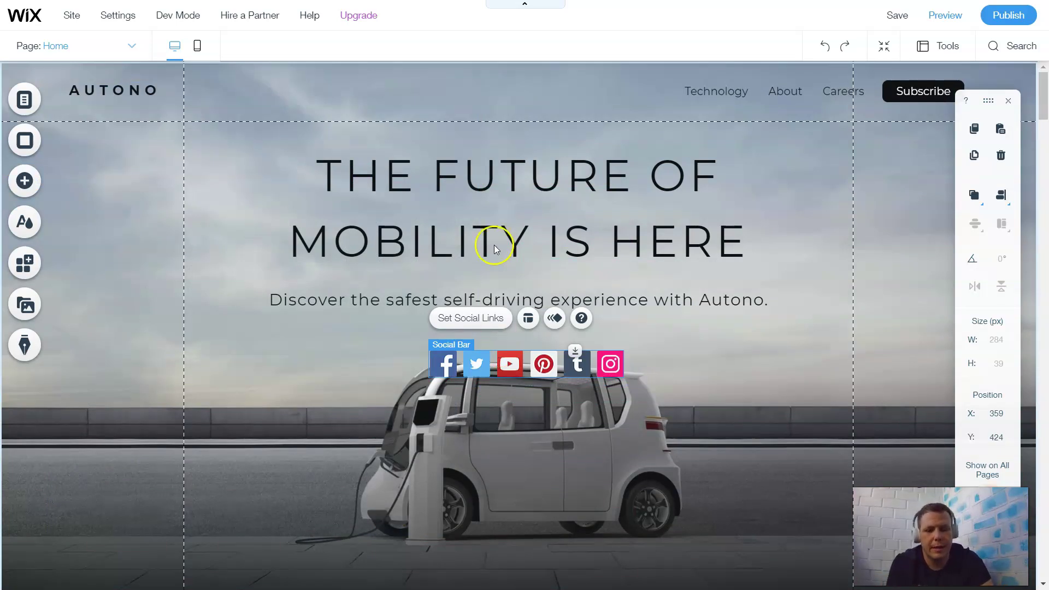
- In Set Social Links, delete the Instagram icon, leaving Facebook, Twitter, YouTube, Pinterest and Tumblr
left_click(465, 325)
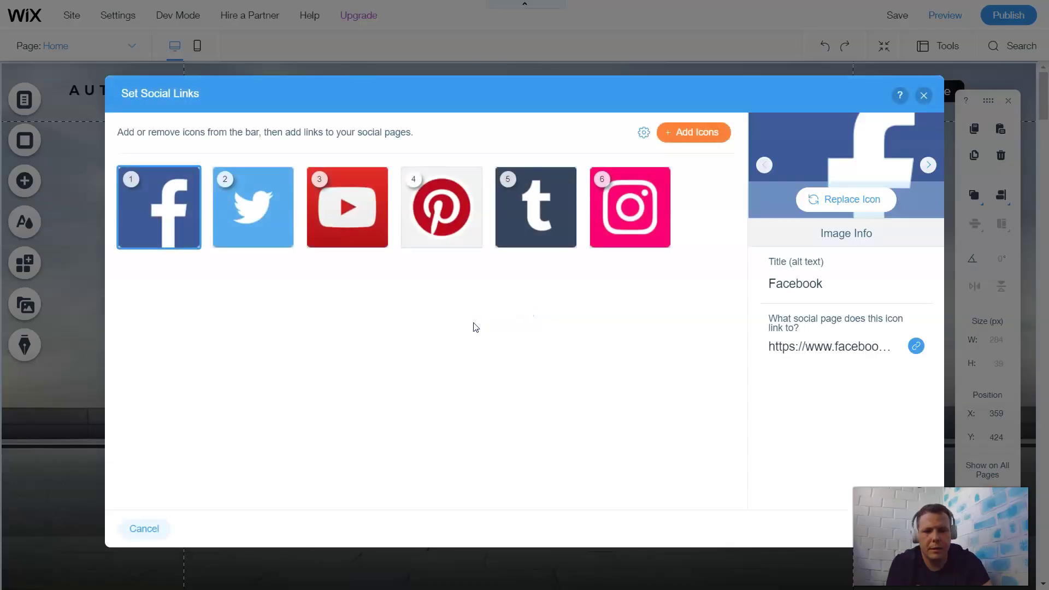
left_click(195, 205)
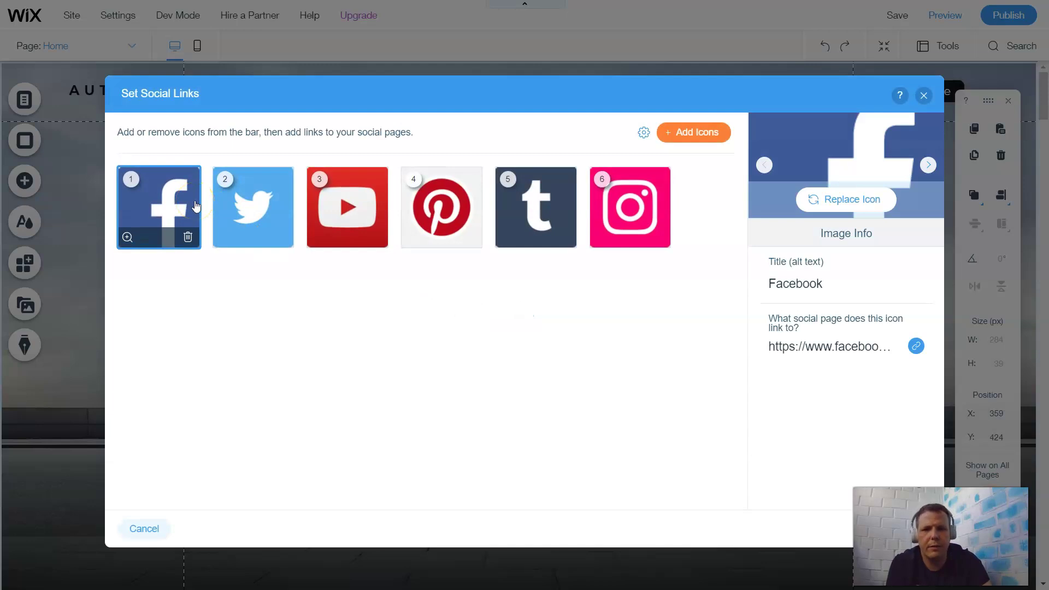
left_click(288, 216)
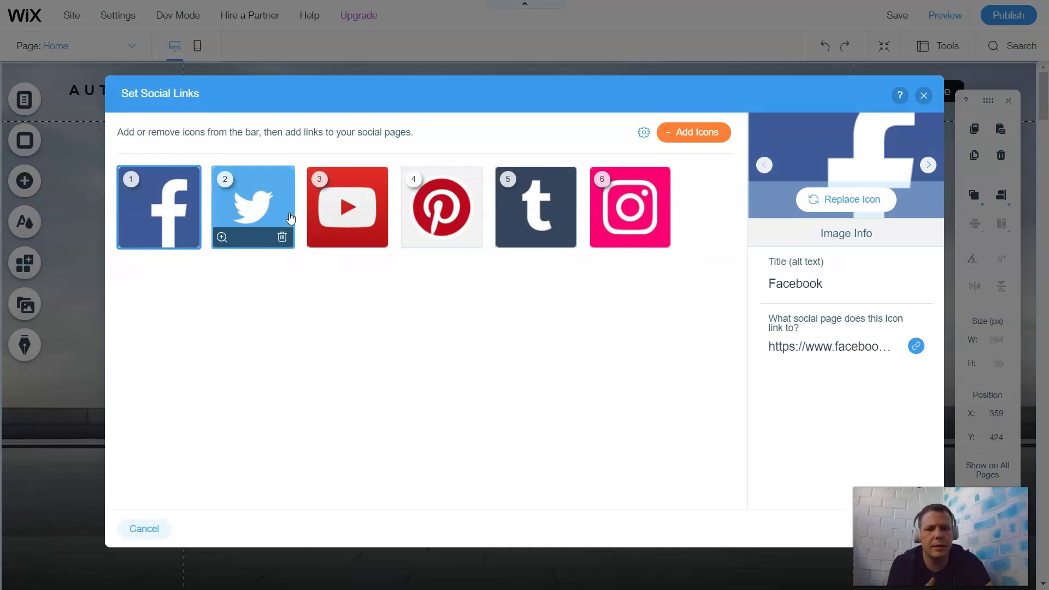
left_click(550, 207)
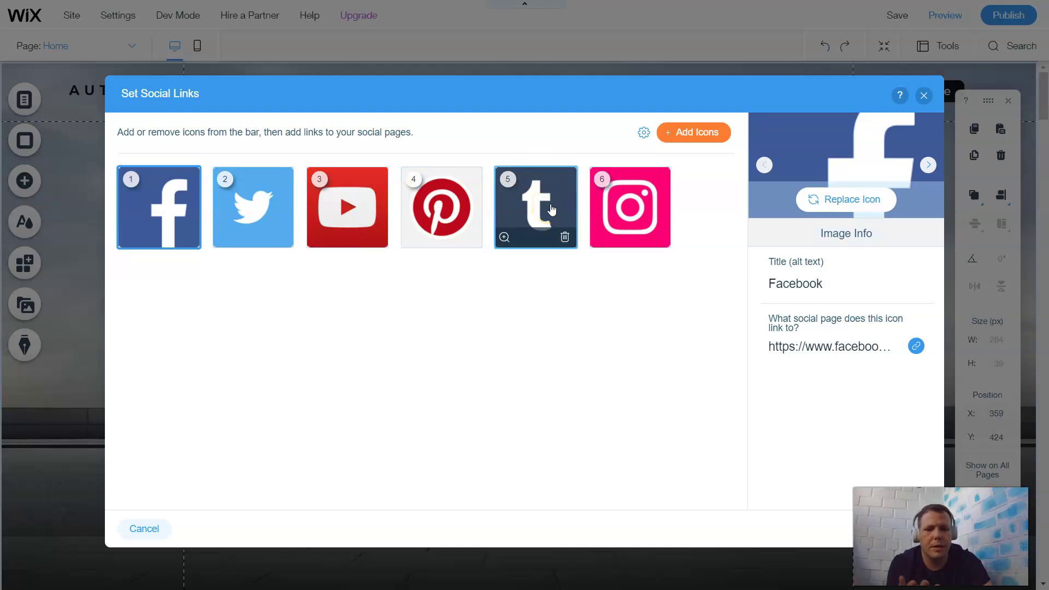
left_click(565, 236)
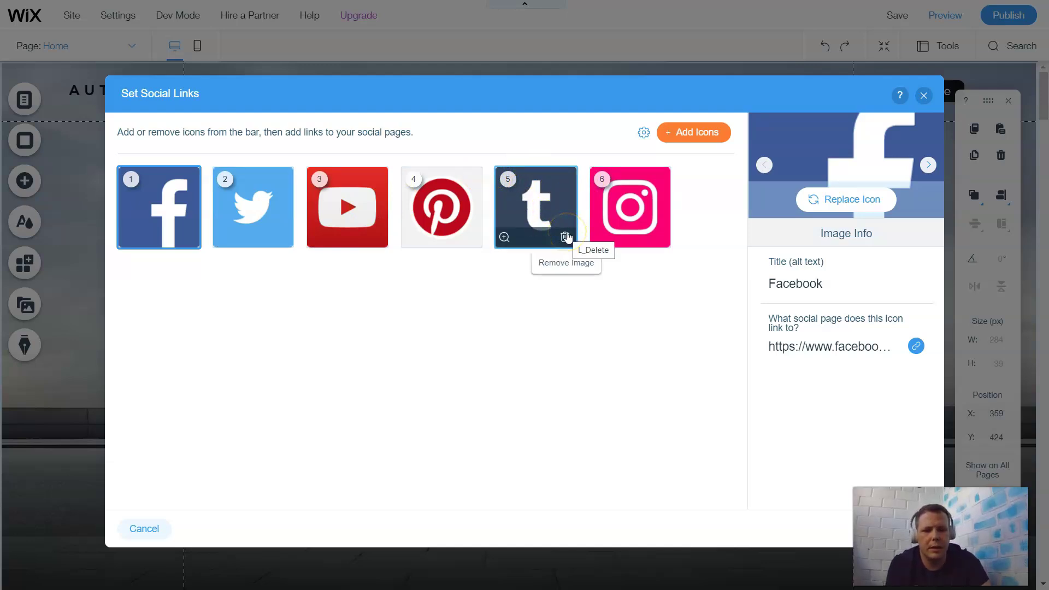
left_click(647, 231)
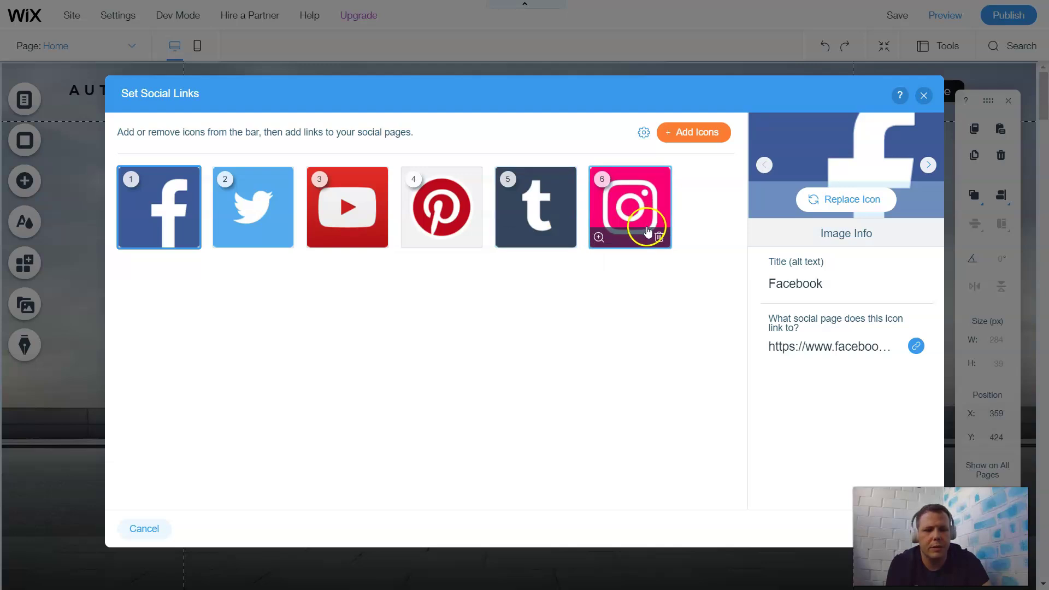
left_click(658, 236)
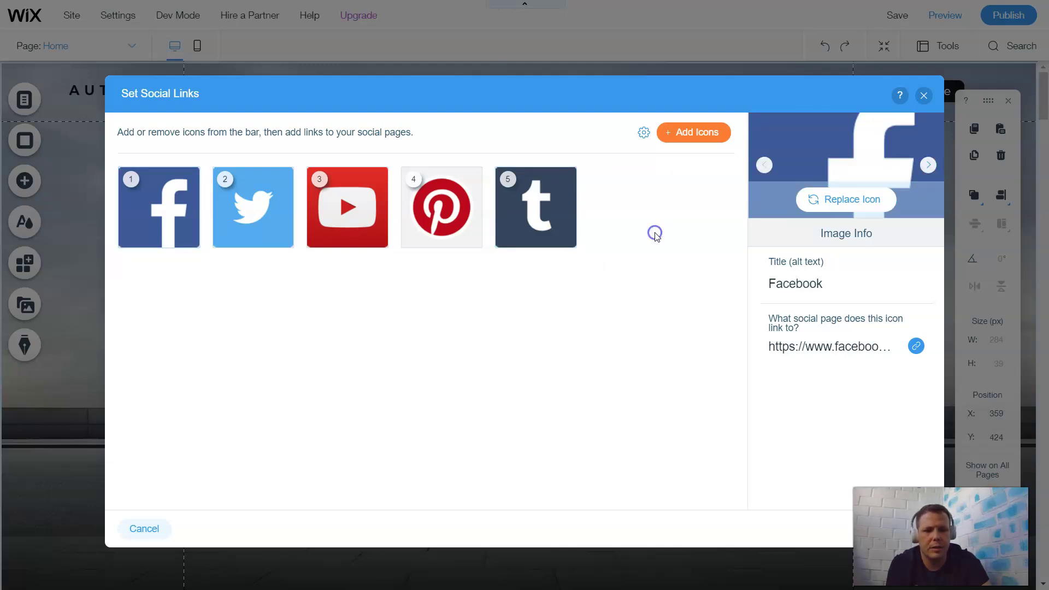
mouse_move(222, 237)
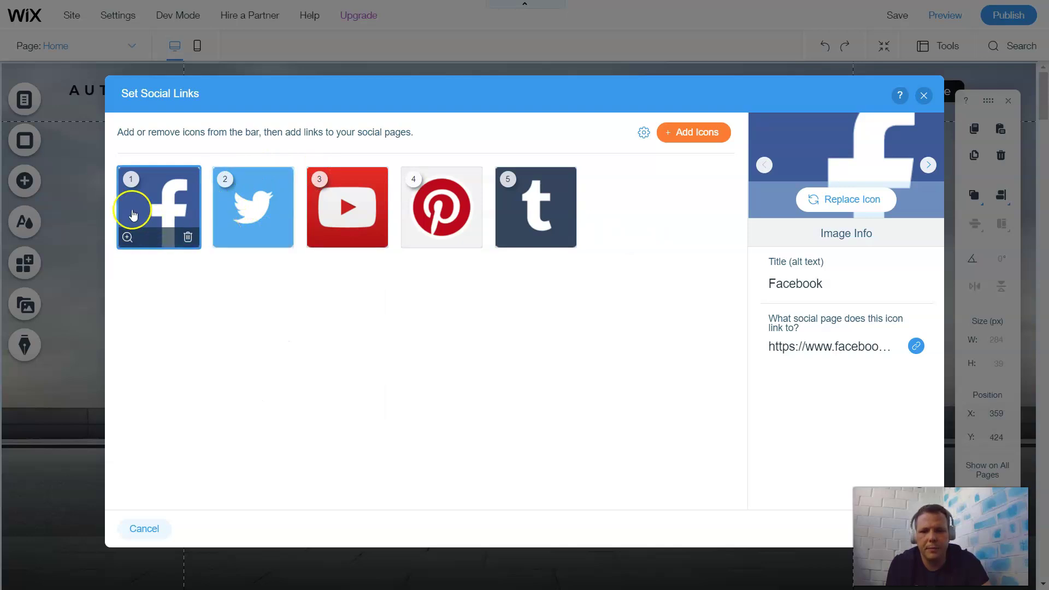
left_click(131, 239)
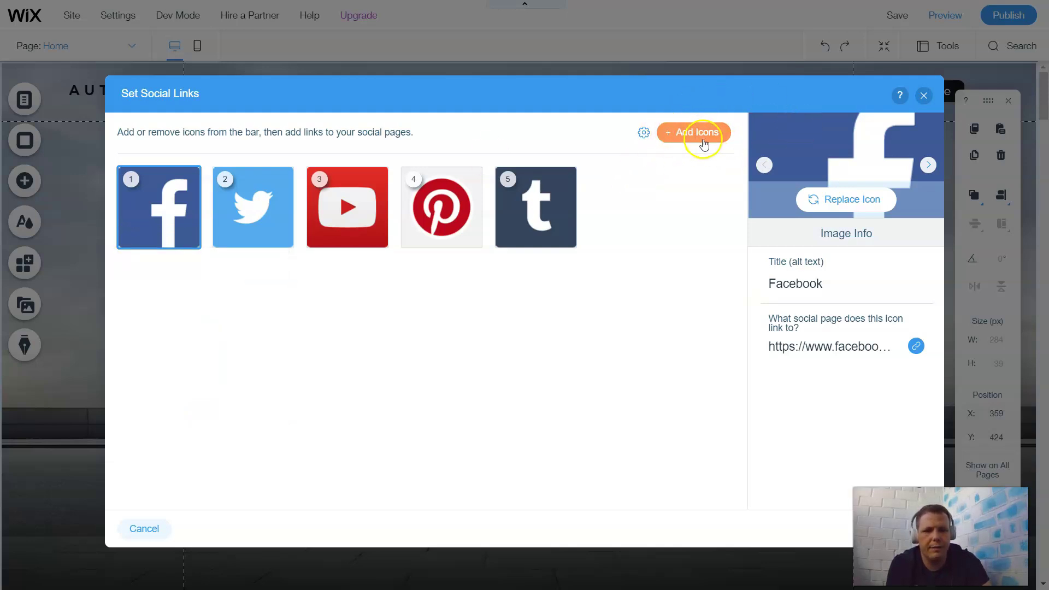
- Set new icons to be added at gallery start, then bring up the Tumblr icon's link settings
left_click(643, 140)
left_click(691, 225)
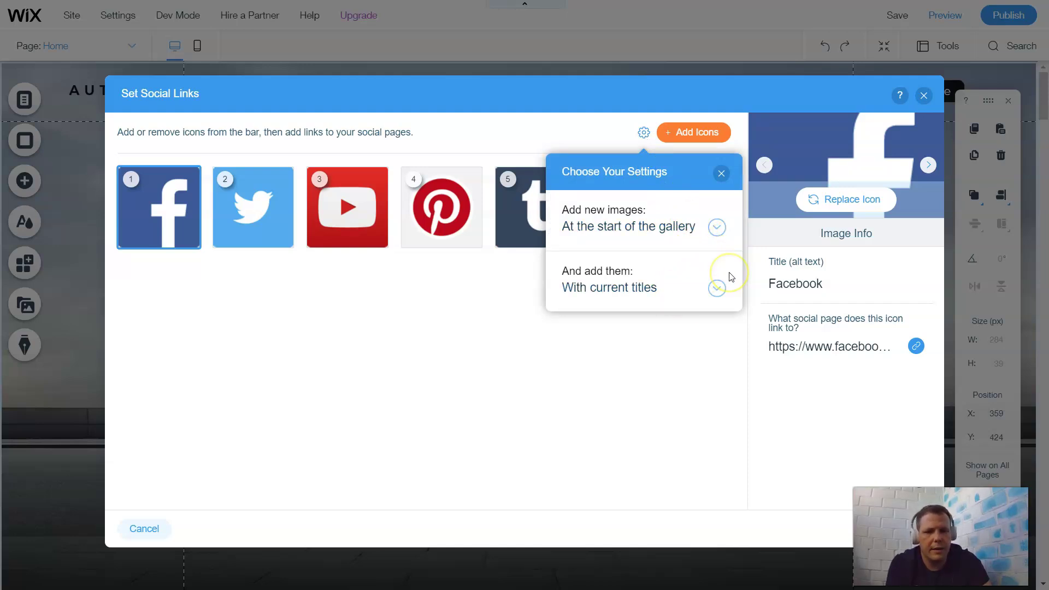
left_click(721, 174)
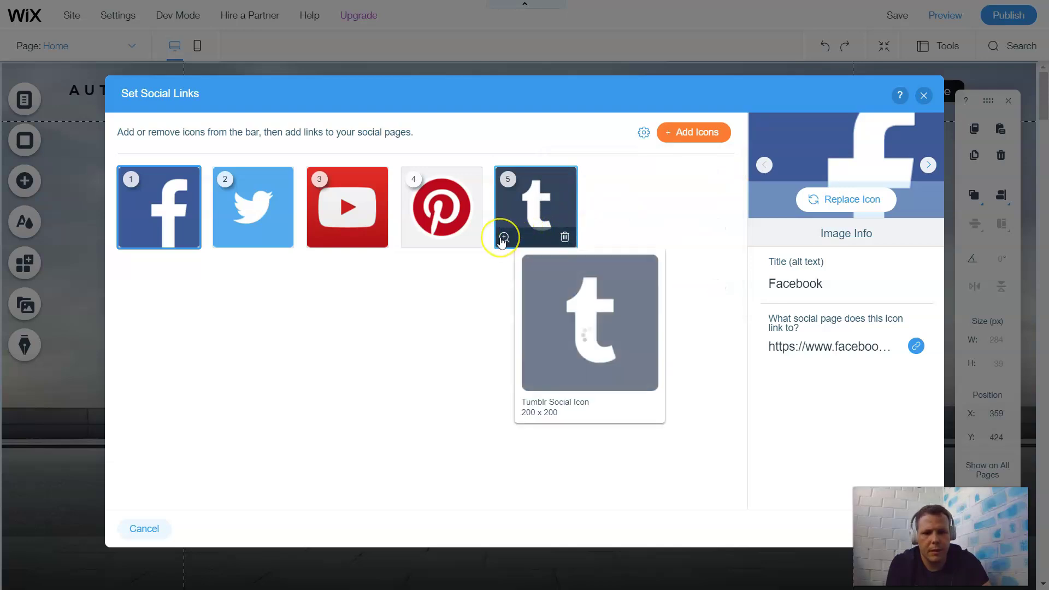
left_click(502, 239)
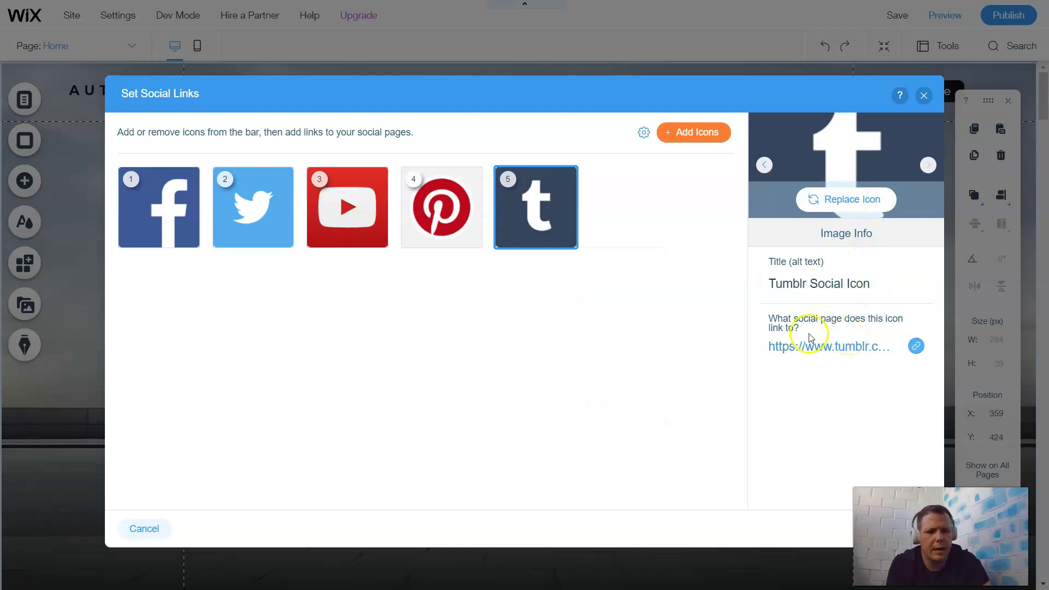
left_click(889, 353)
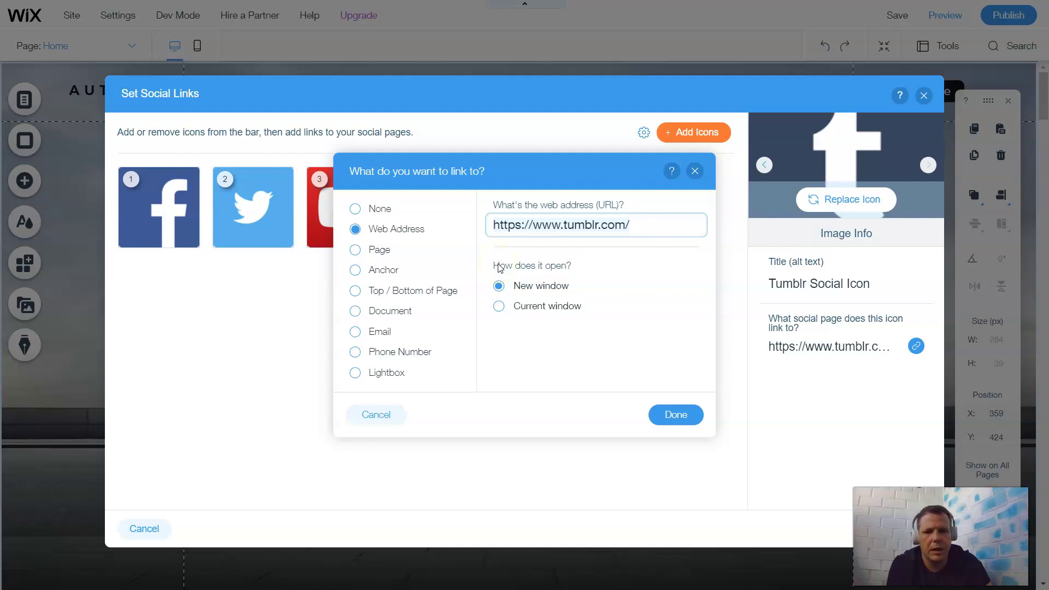
left_click(644, 236)
left_click(643, 228)
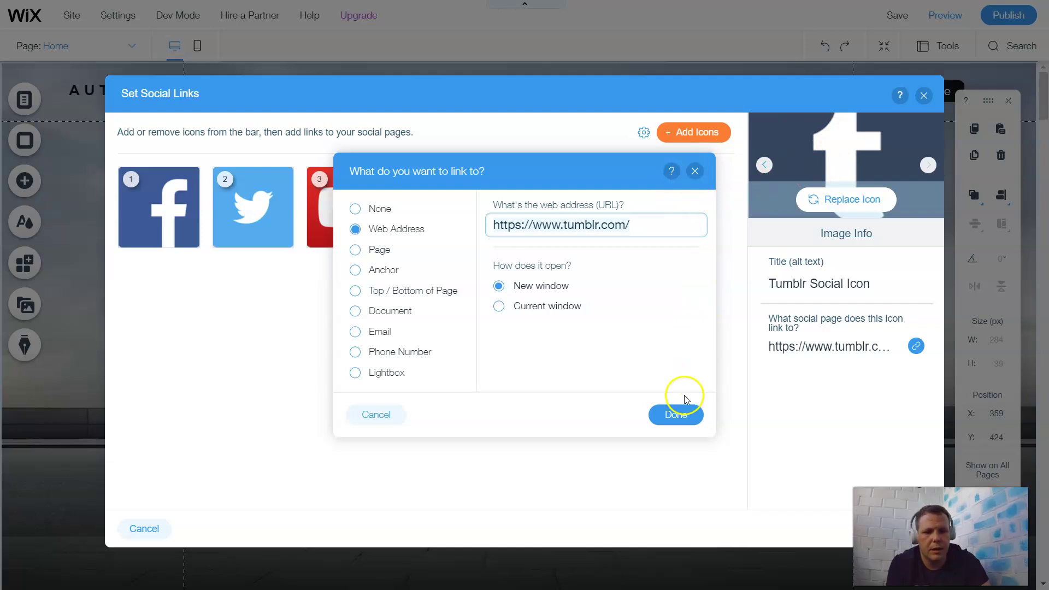
left_click(676, 416)
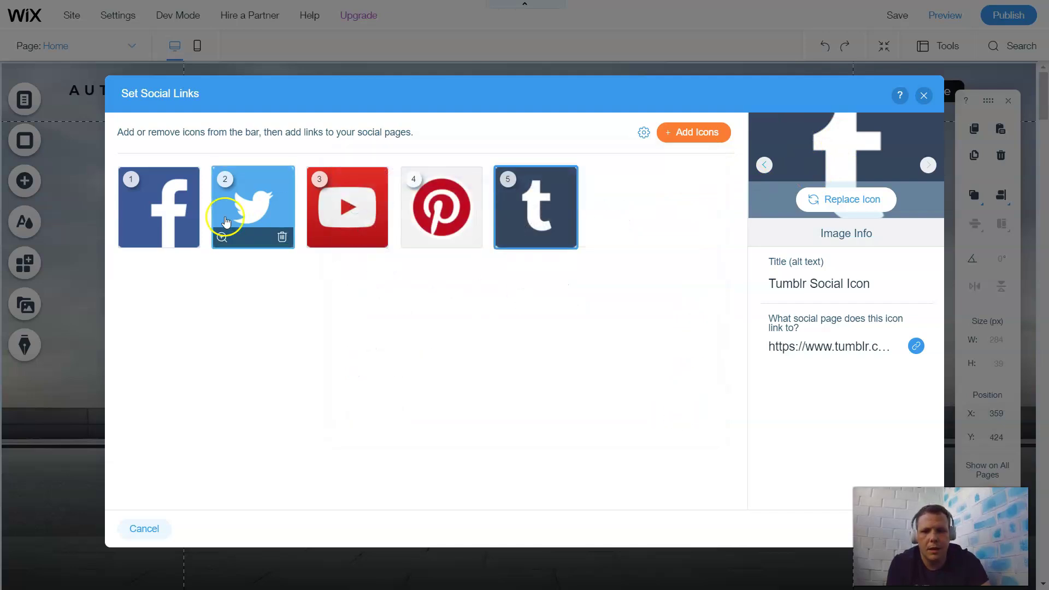
- Check the Facebook icon's link settings without changing them
left_click(172, 219)
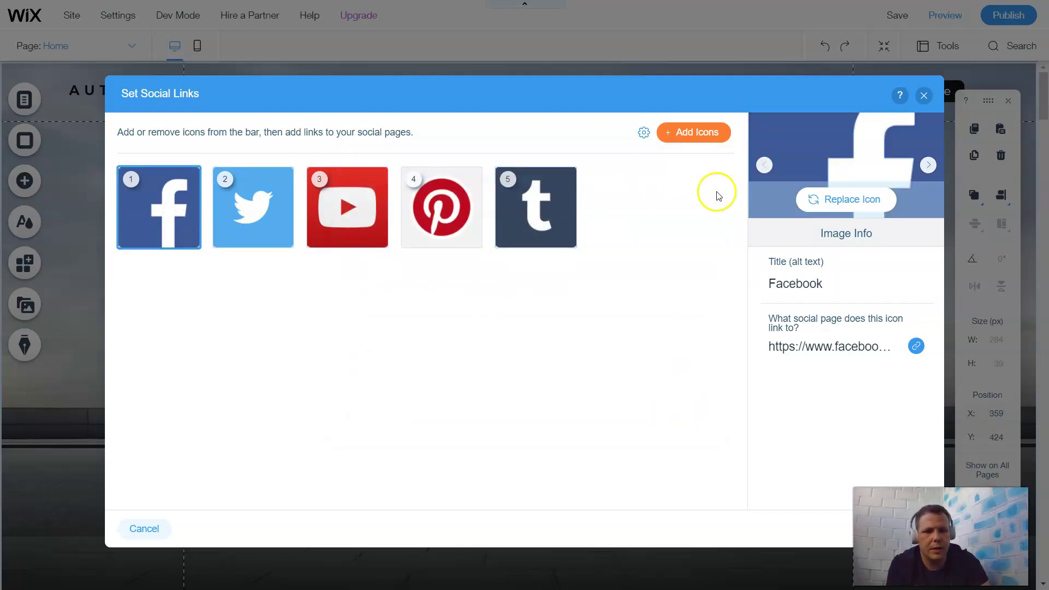
left_click(839, 344)
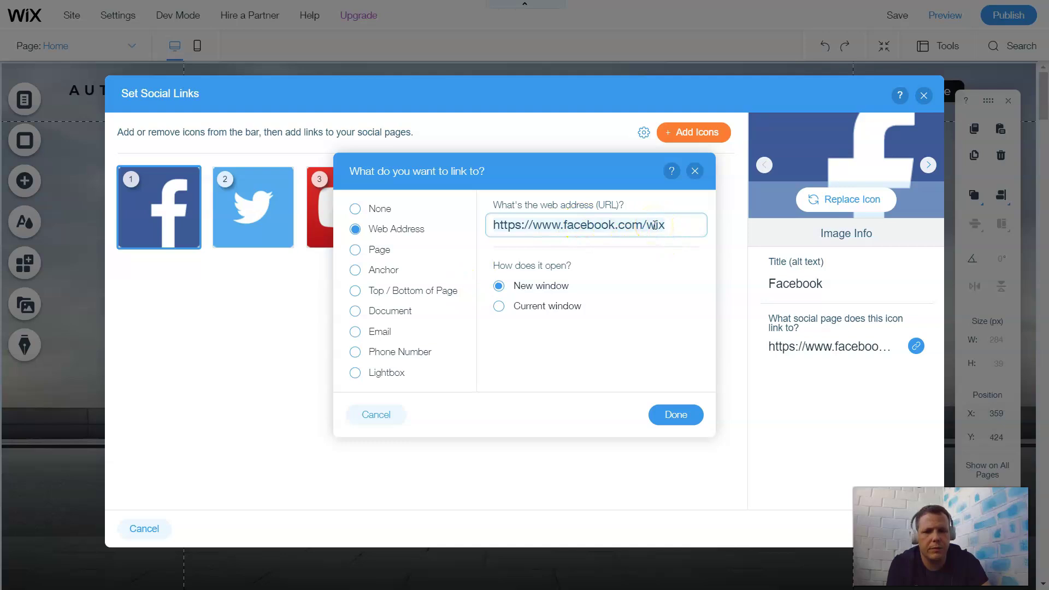
left_click(696, 173)
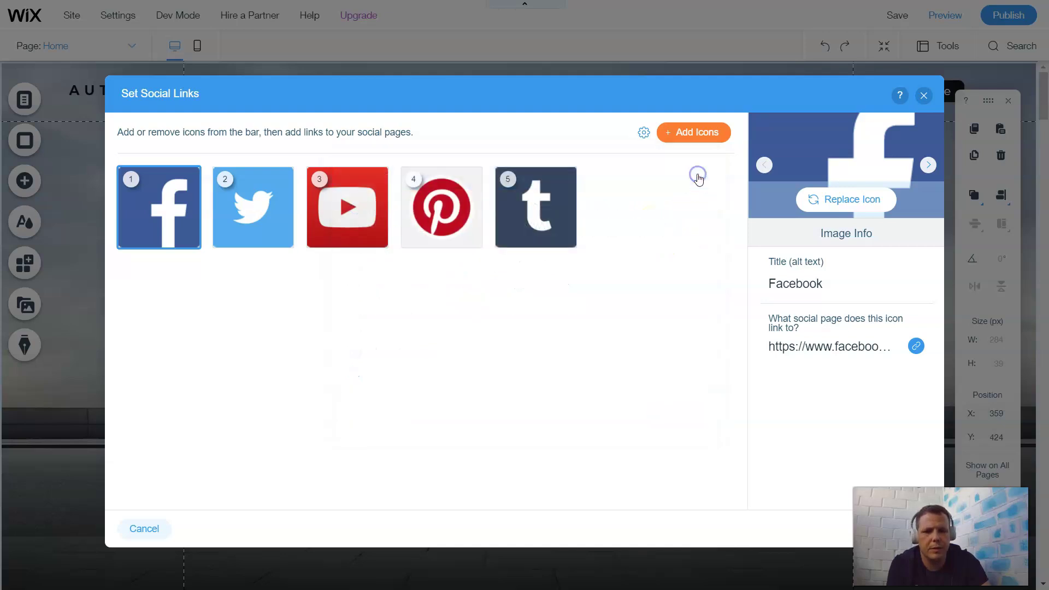
- Close Set Social Links discarding the changes, and preview the homepage
left_click(924, 95)
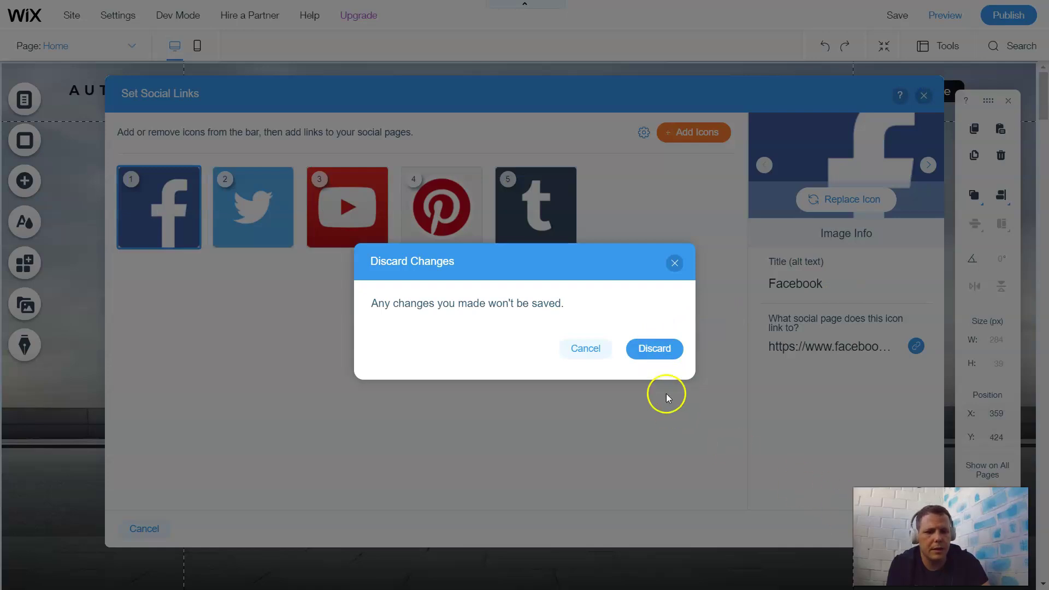
left_click(649, 359)
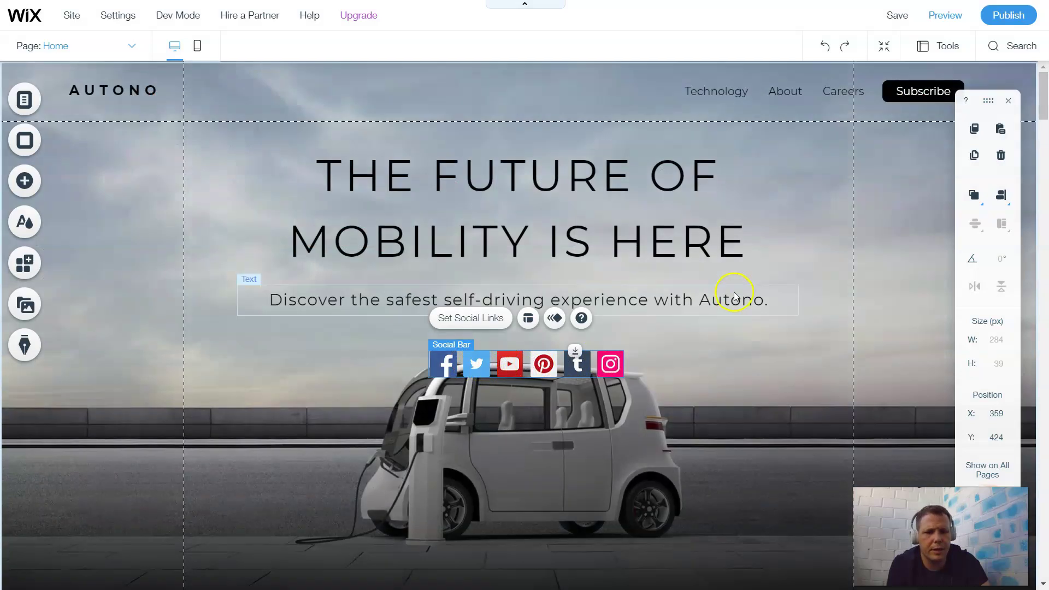
left_click(943, 15)
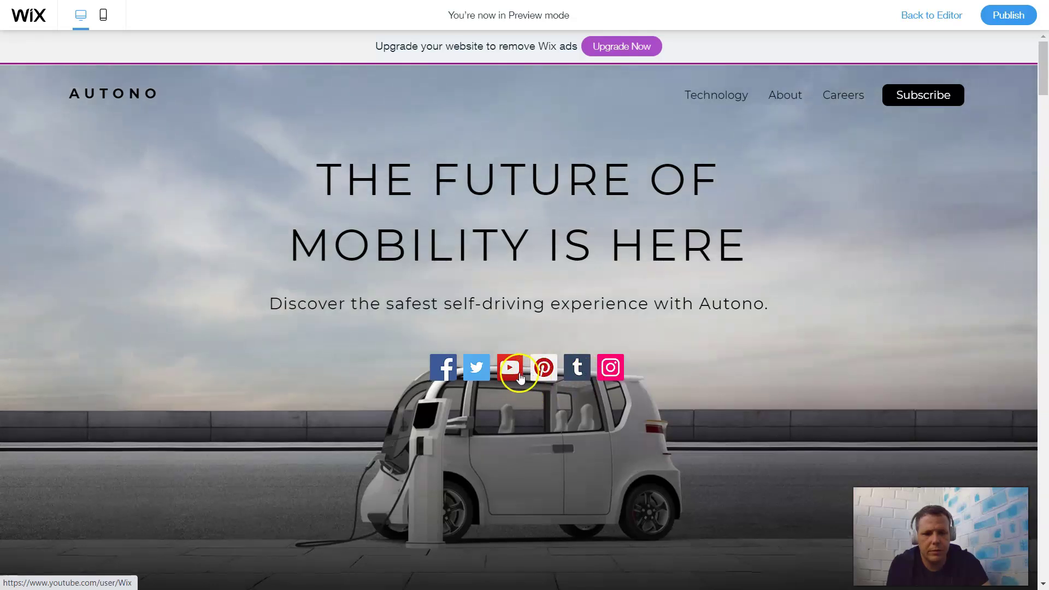
- In the preview's social bar, follow the Facebook icon to Wix's official Facebook page
left_click(448, 371)
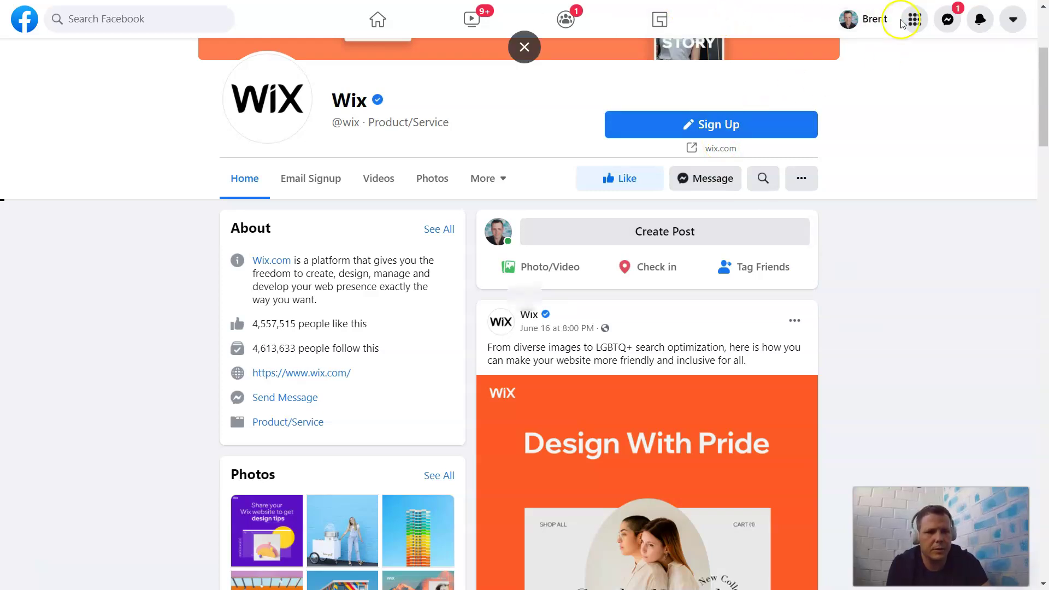
left_click(1014, 21)
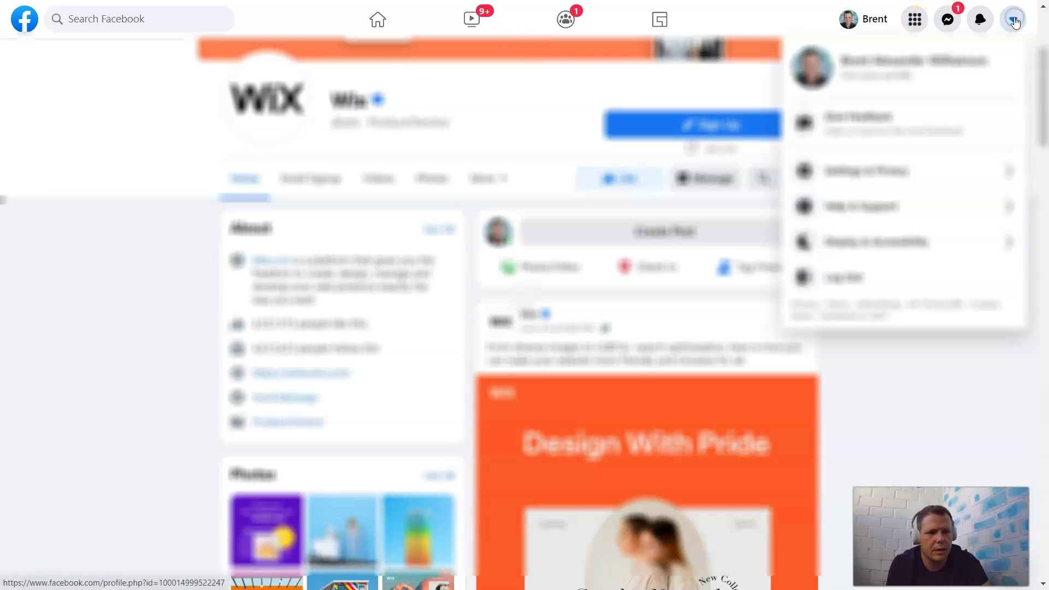
left_click(1015, 21)
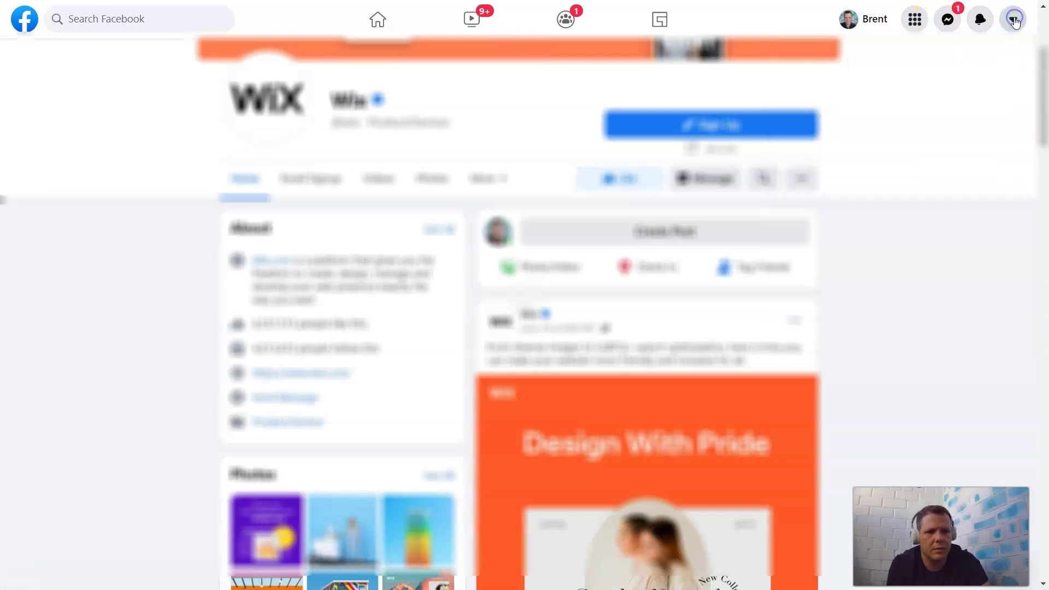
left_click(26, 21)
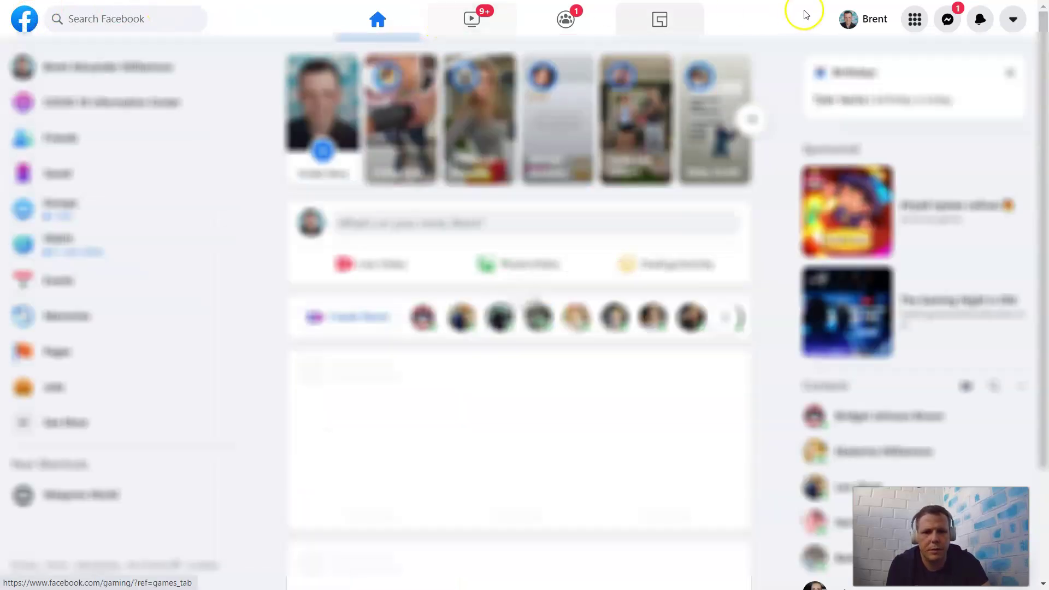
left_click(944, 22)
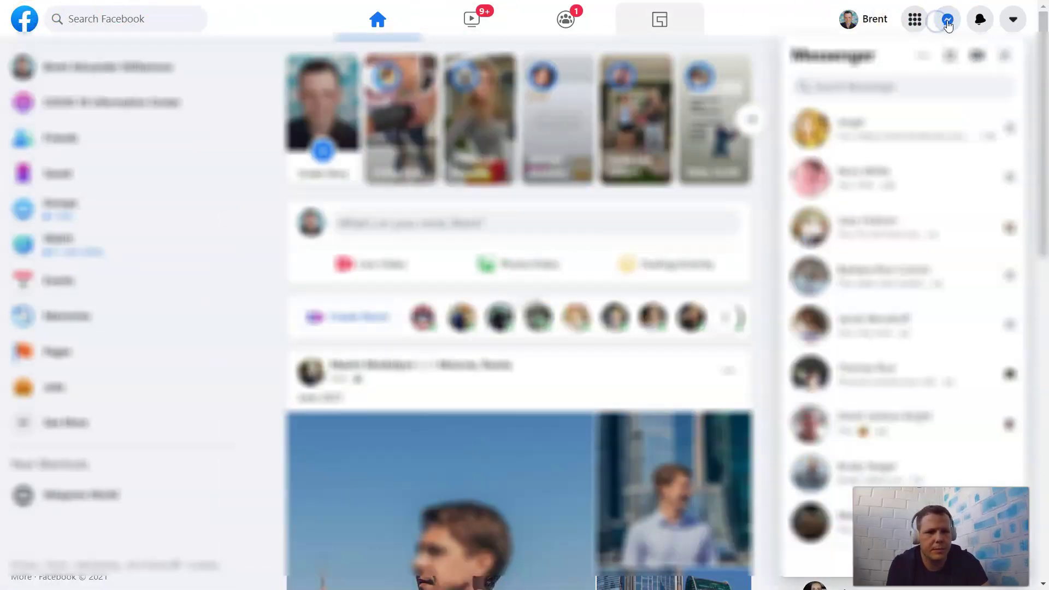
left_click(957, 25)
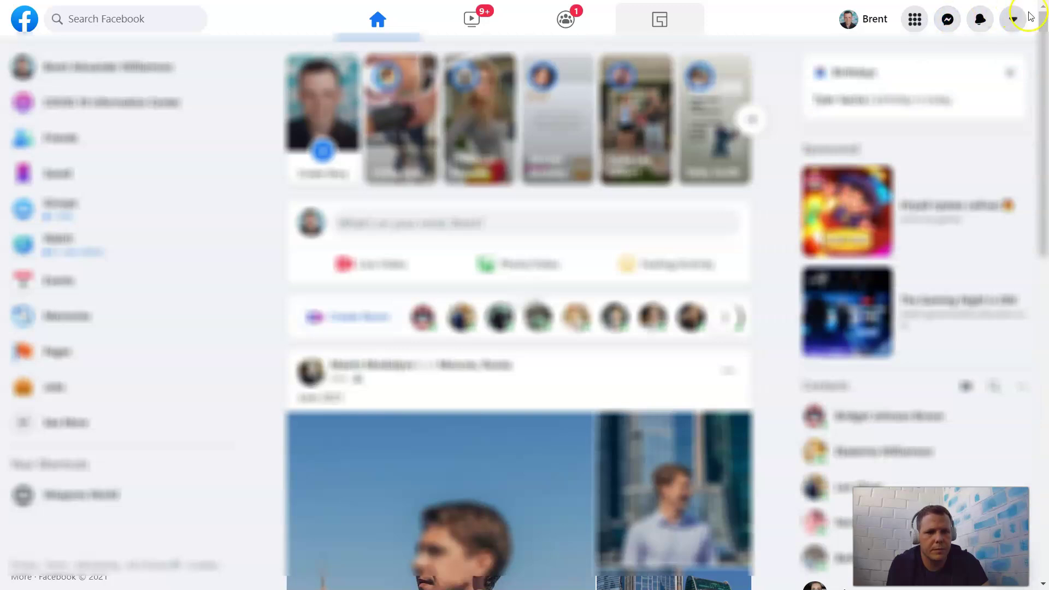
- Go to the Facebook Groups page and exit full-screen browsing
left_click(1013, 30)
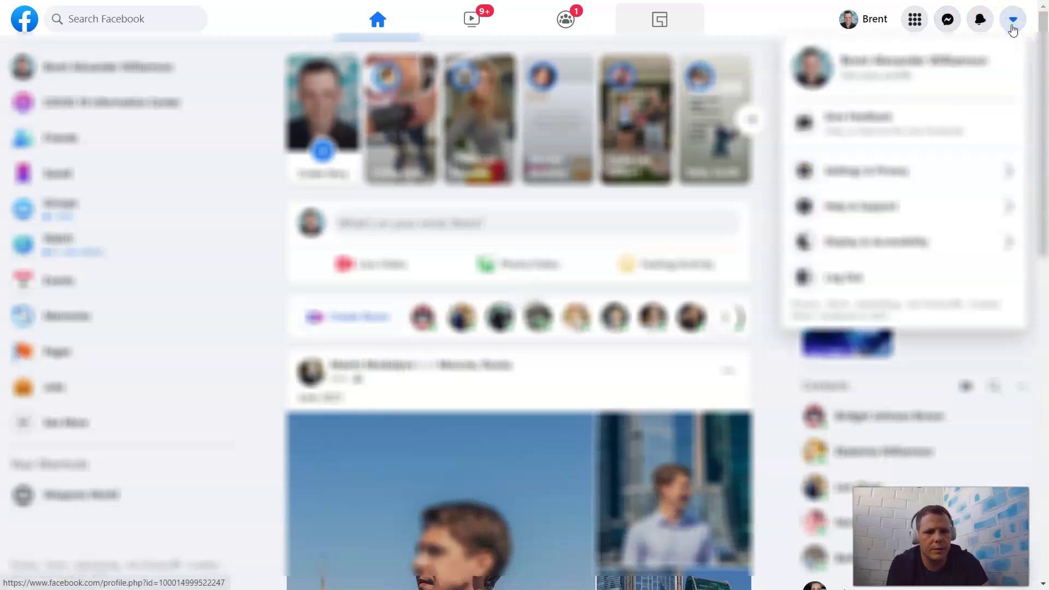
left_click(803, 19)
left_click(497, 23)
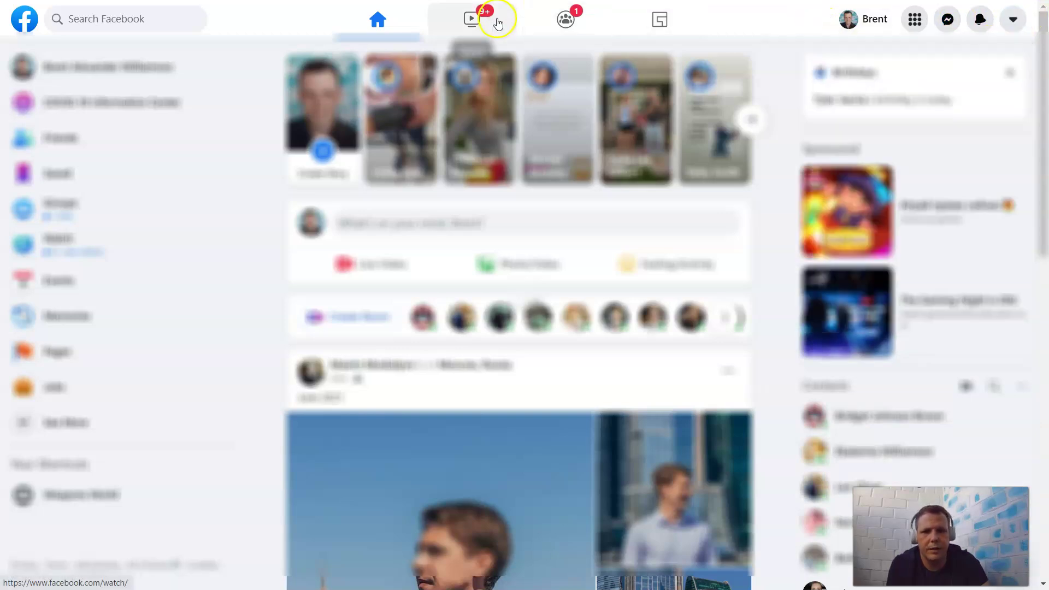
left_click(536, 18)
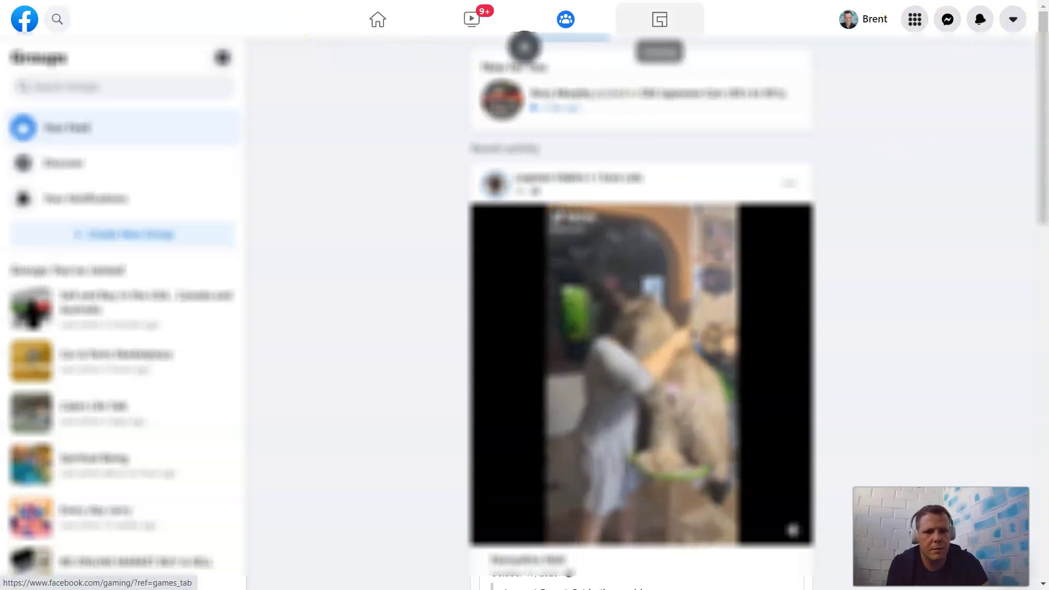
left_click(529, 47)
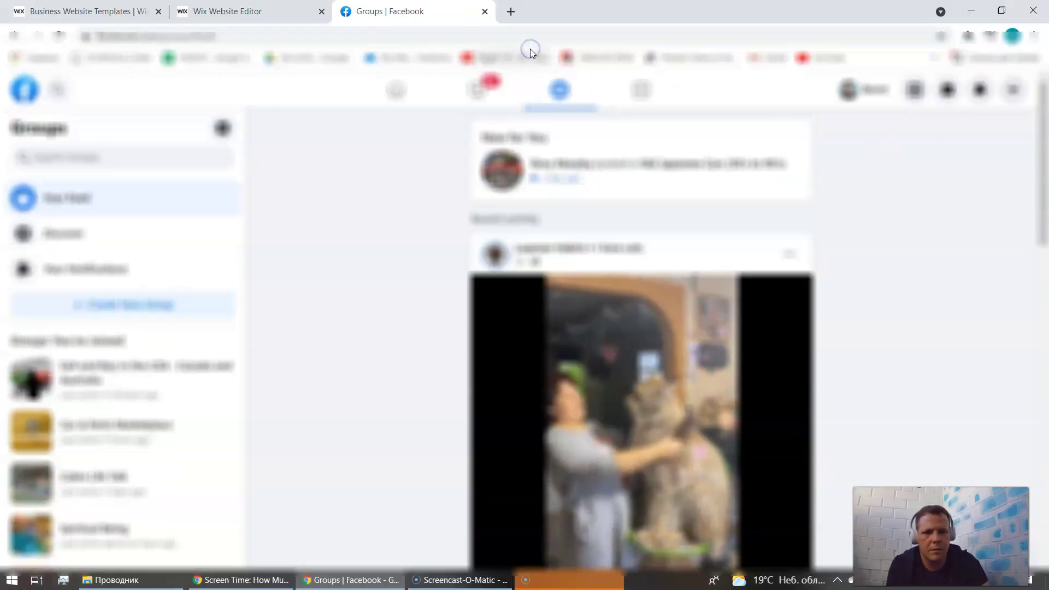
- Close the Facebook tab, view the Wix preview full screen, then return to the Editor
left_click(485, 10)
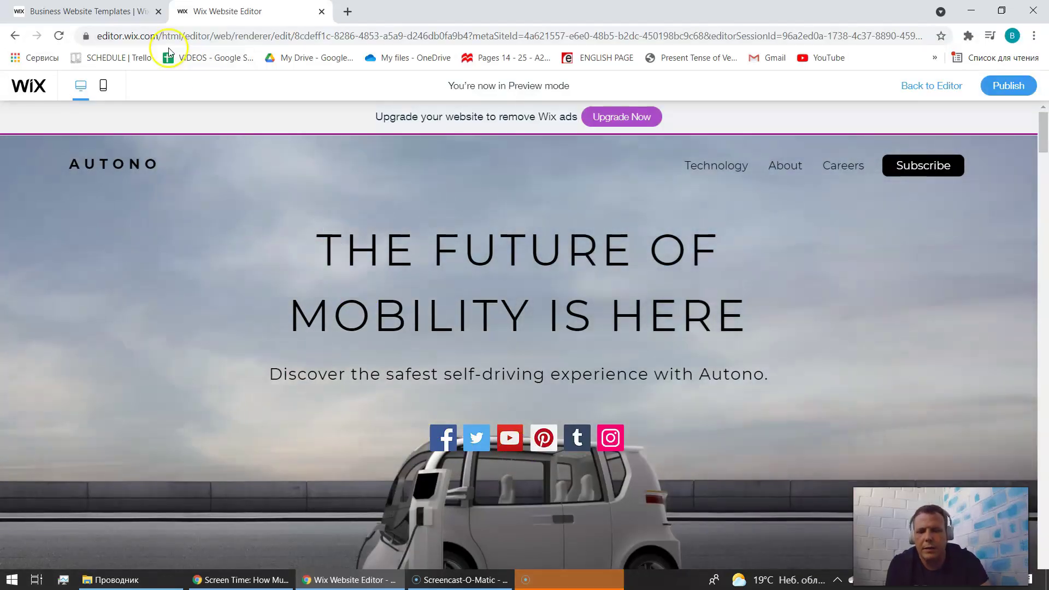
key("F11")
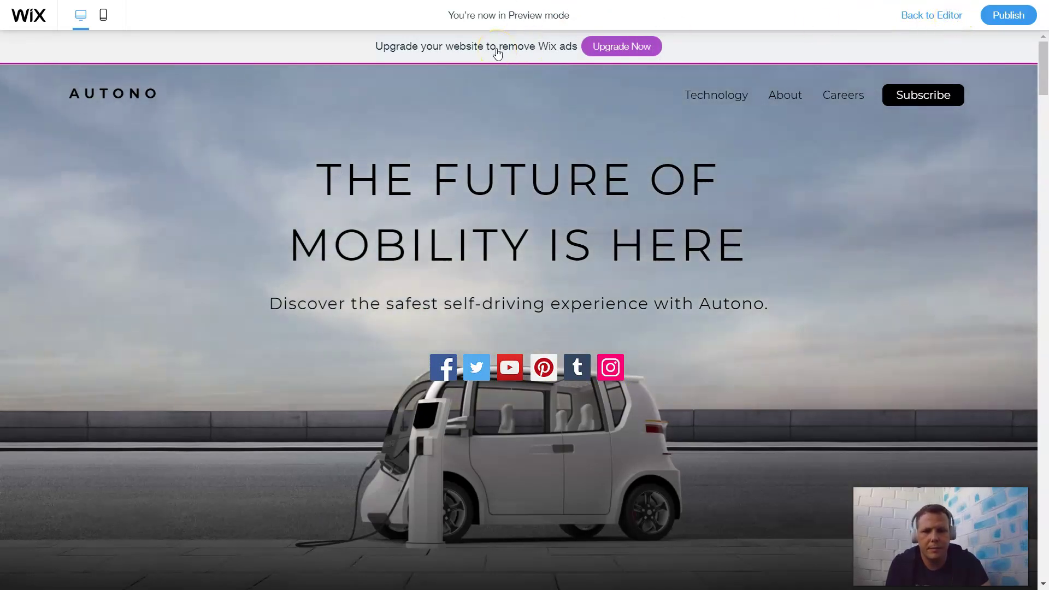
key("ctrl+shift+p")
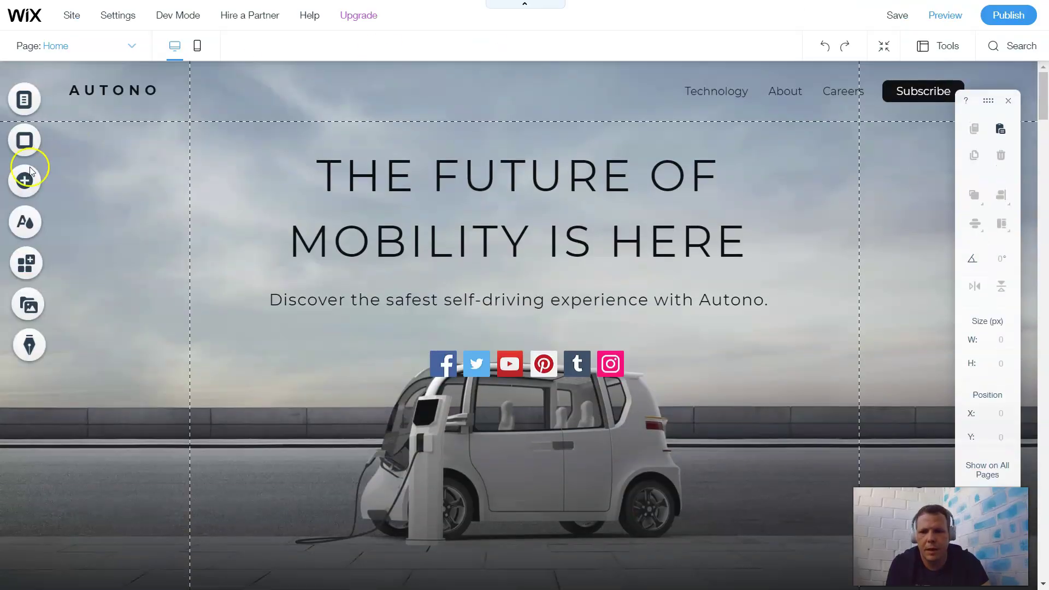
- Browse the Add panel's Social elements, then select the hero strip
left_click(23, 185)
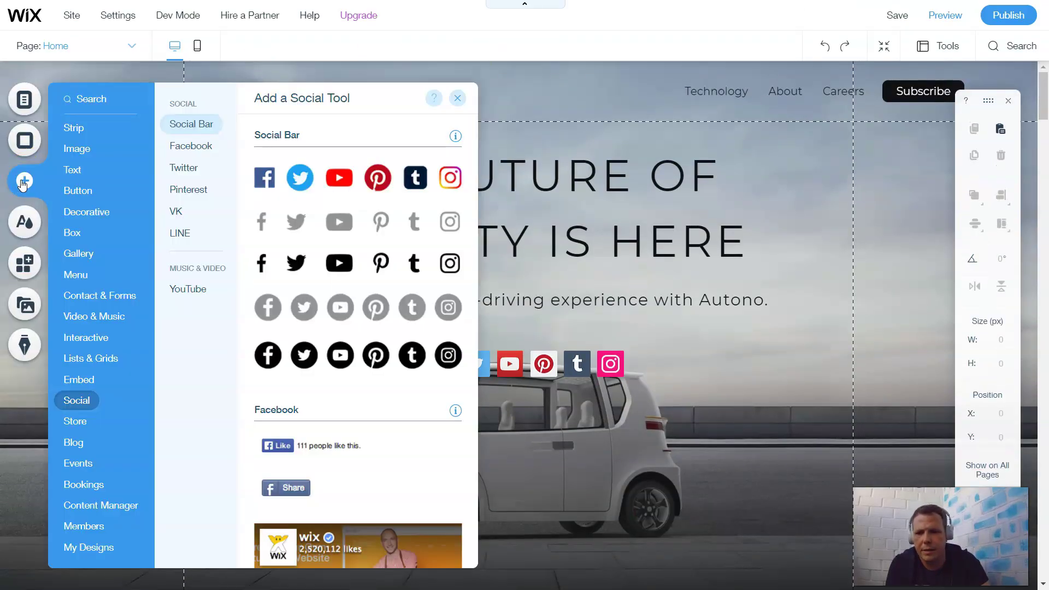
mouse_move(83, 405)
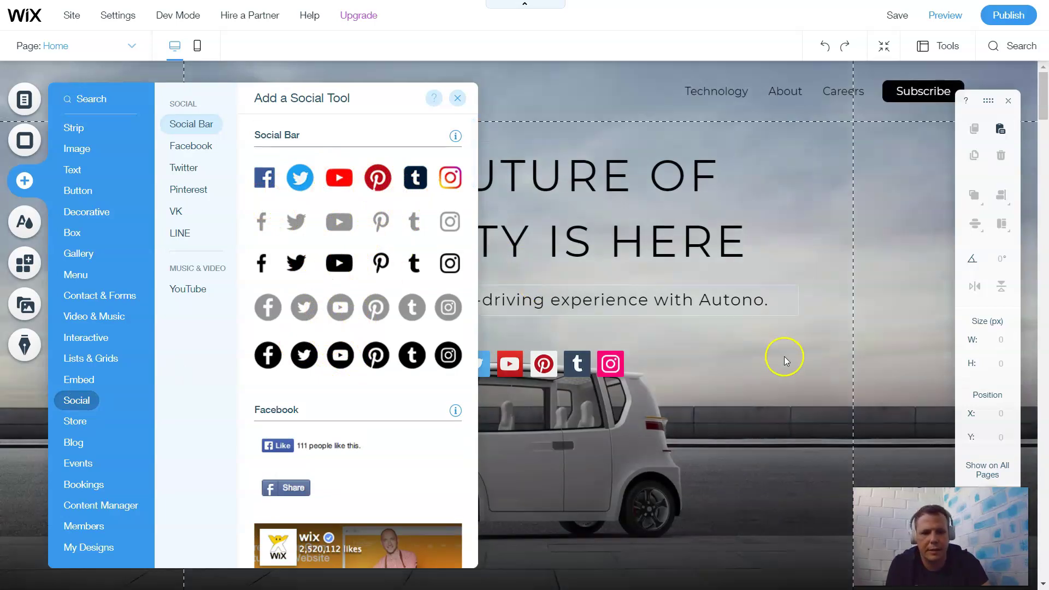
left_click(784, 356)
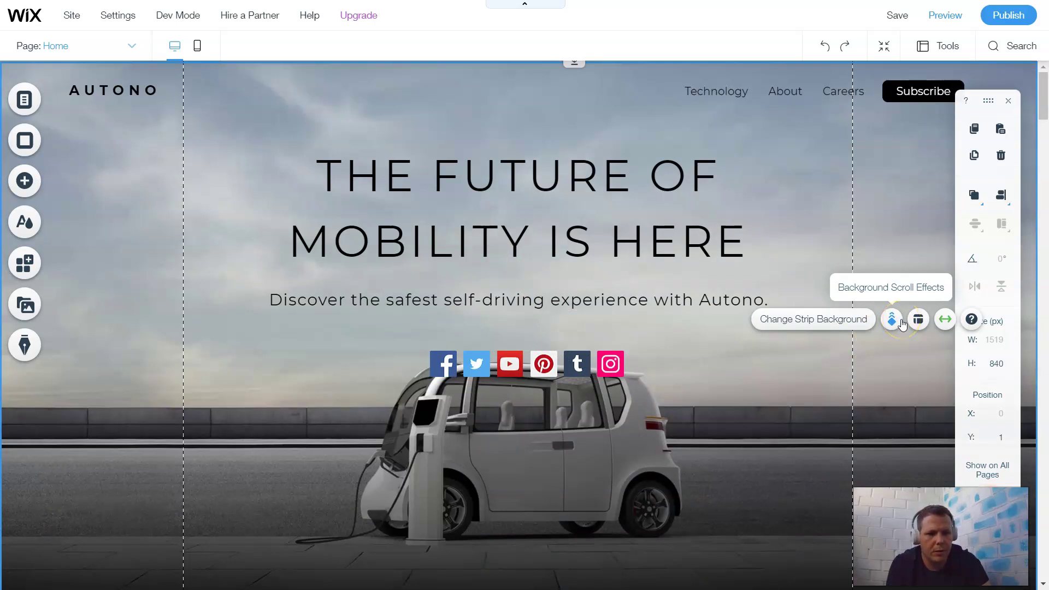
- Give the hero strip the Reveal background scroll effect instead of Parallax
left_click(901, 323)
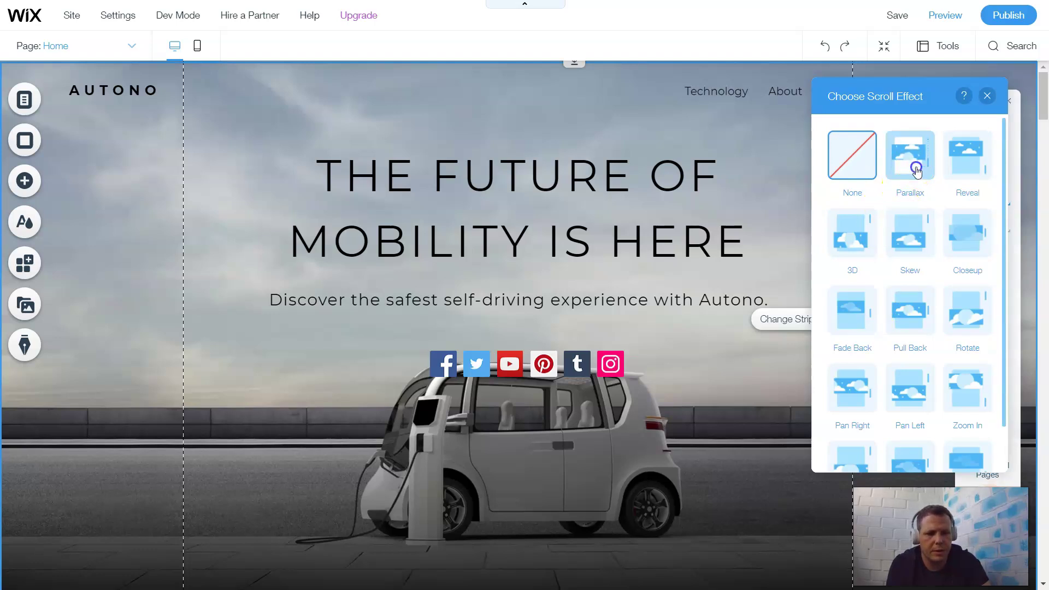
left_click(916, 169)
left_click(965, 173)
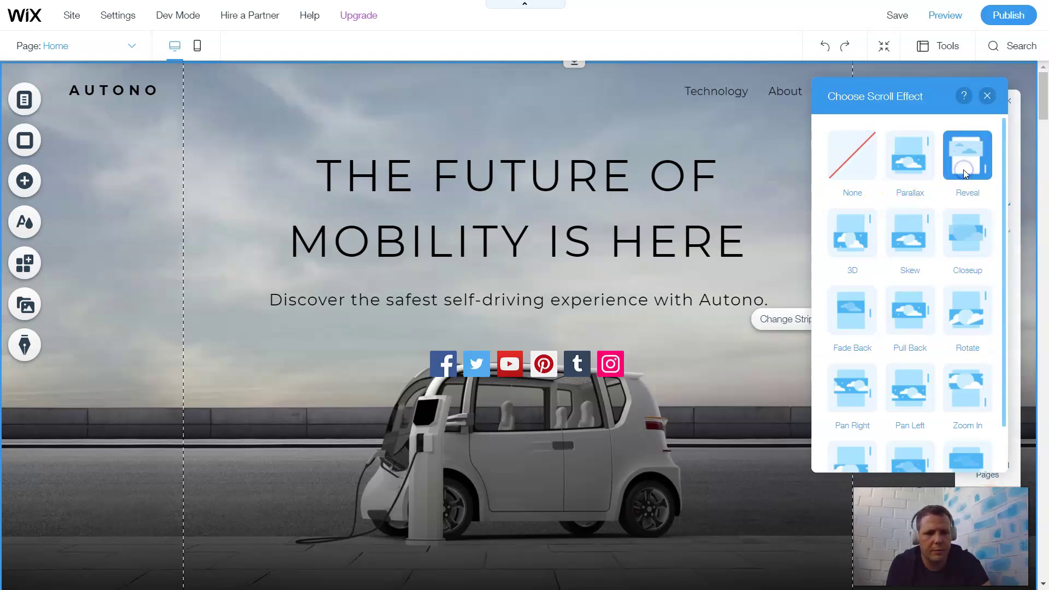
left_click(987, 97)
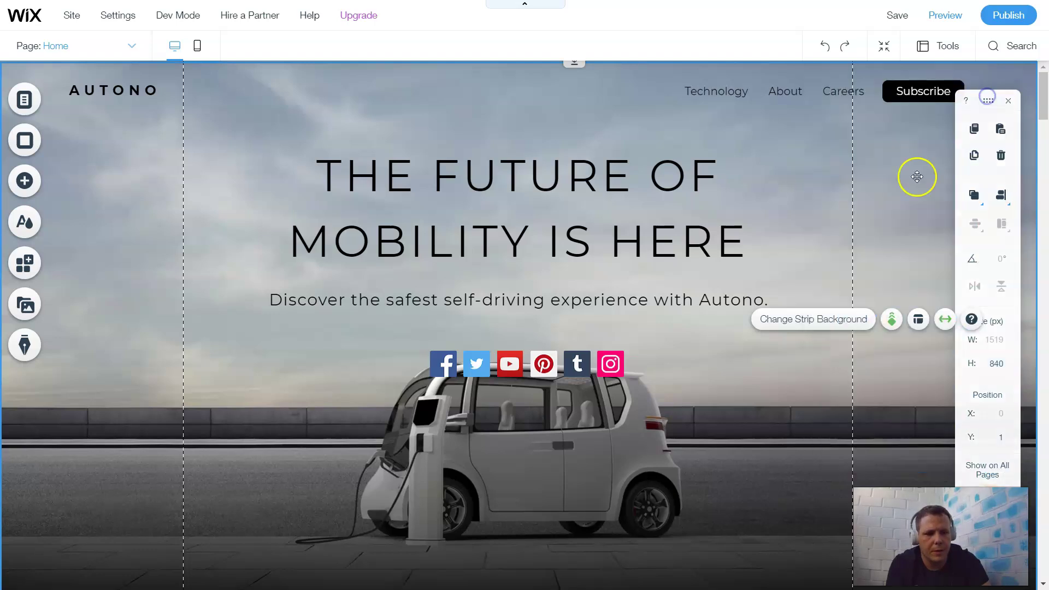
- Set the strip's content layout to centred after trying right and left
left_click(917, 322)
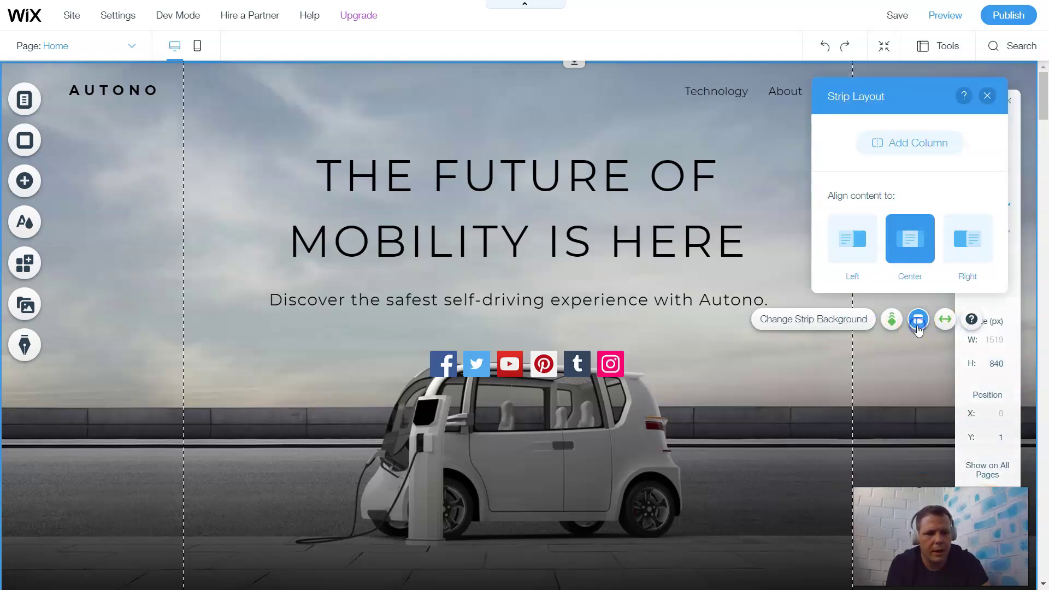
left_click(972, 258)
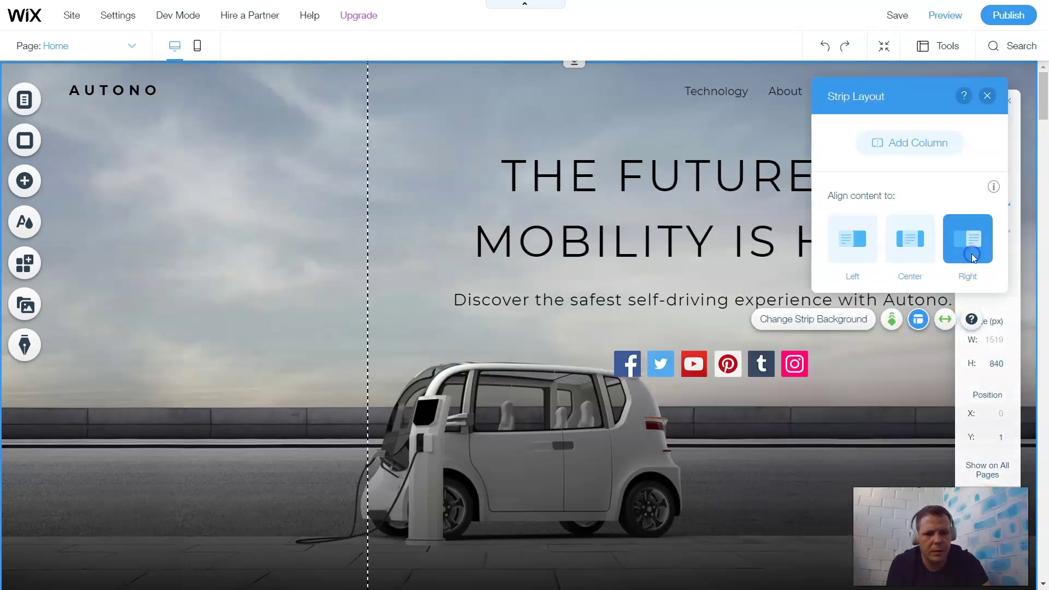
left_click(867, 243)
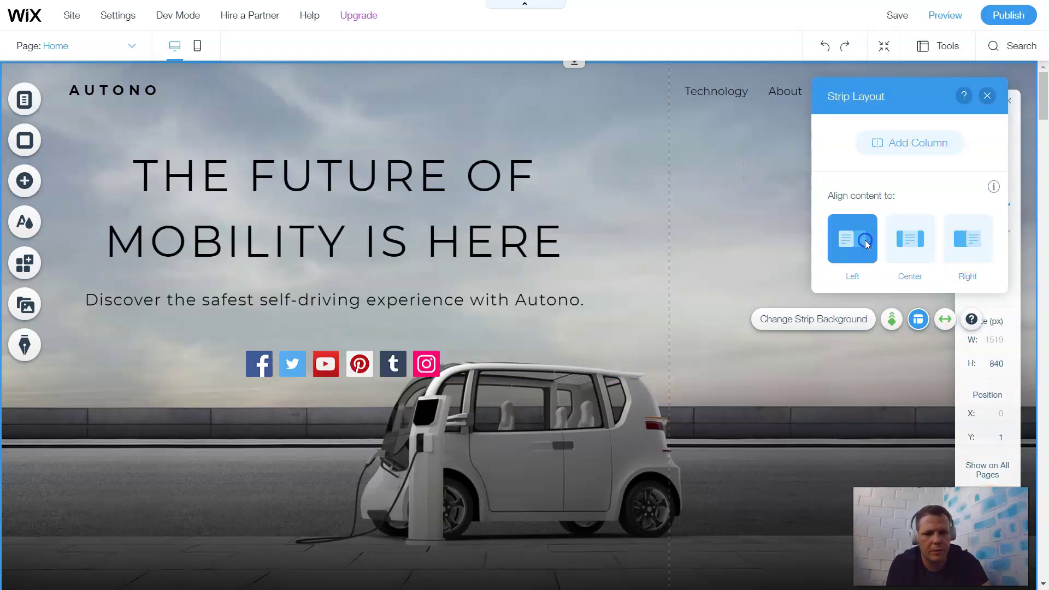
left_click(908, 247)
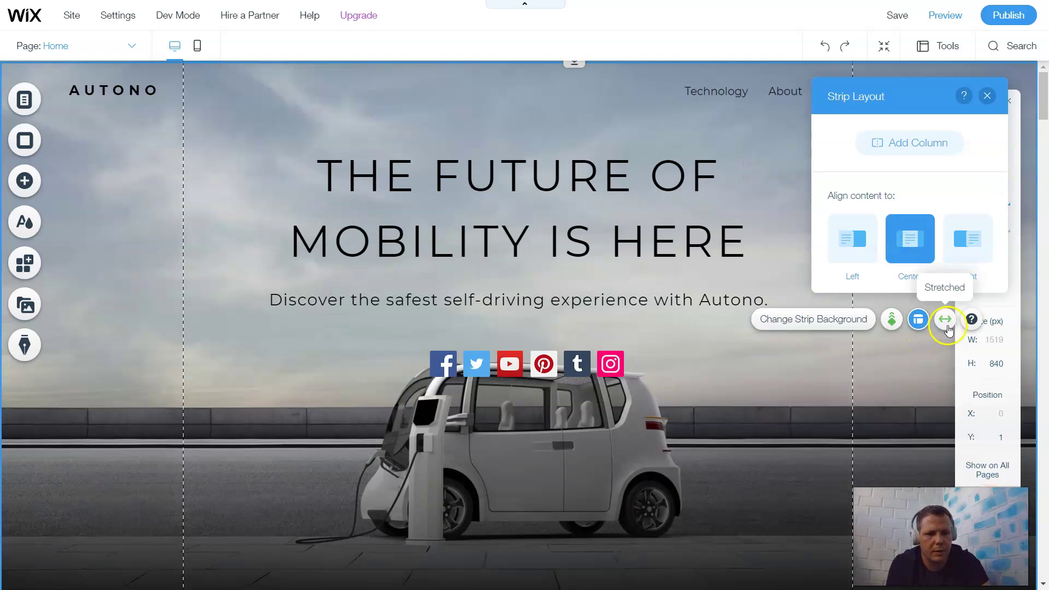
- Stretch the strip across the full screen width instead of page width
left_click(946, 321)
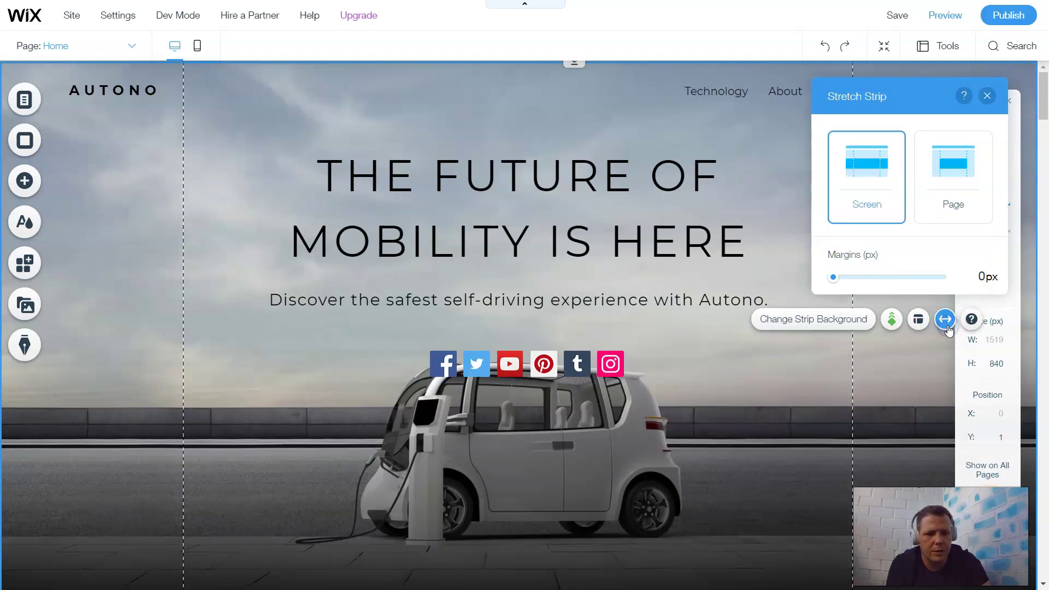
left_click(961, 214)
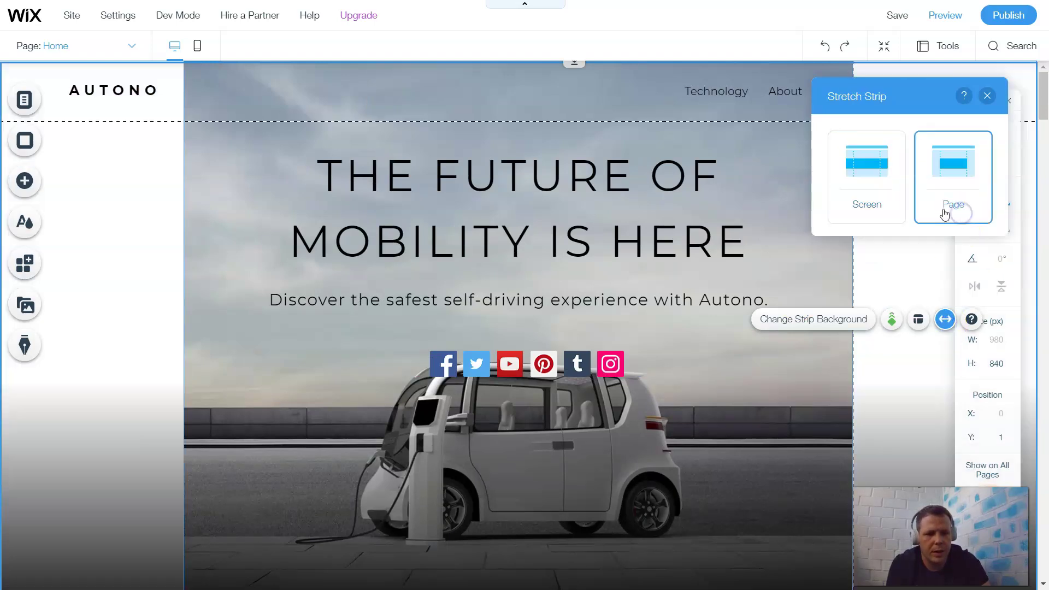
left_click(862, 185)
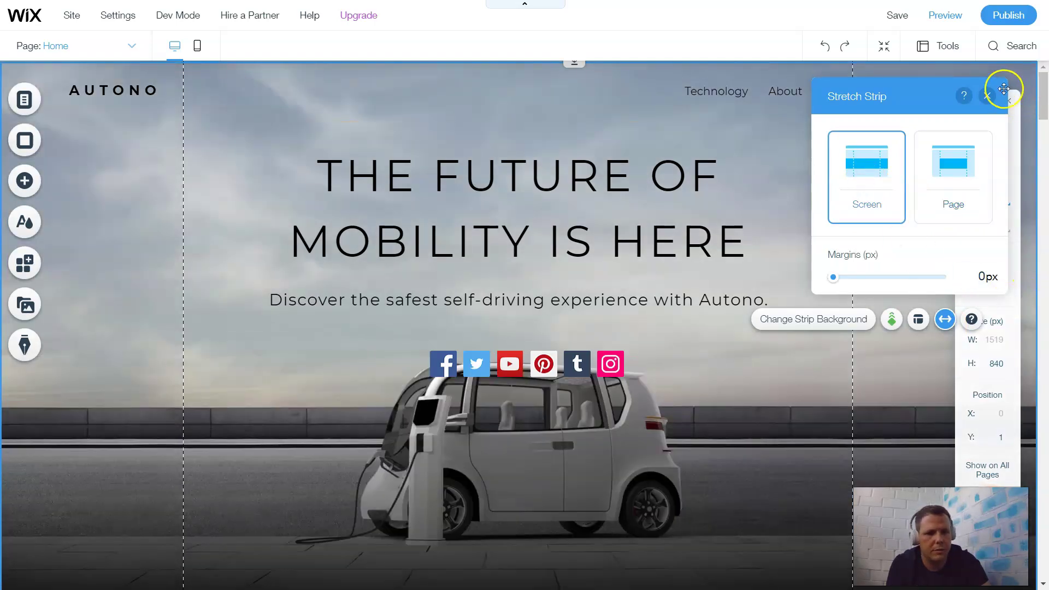
left_click(987, 106)
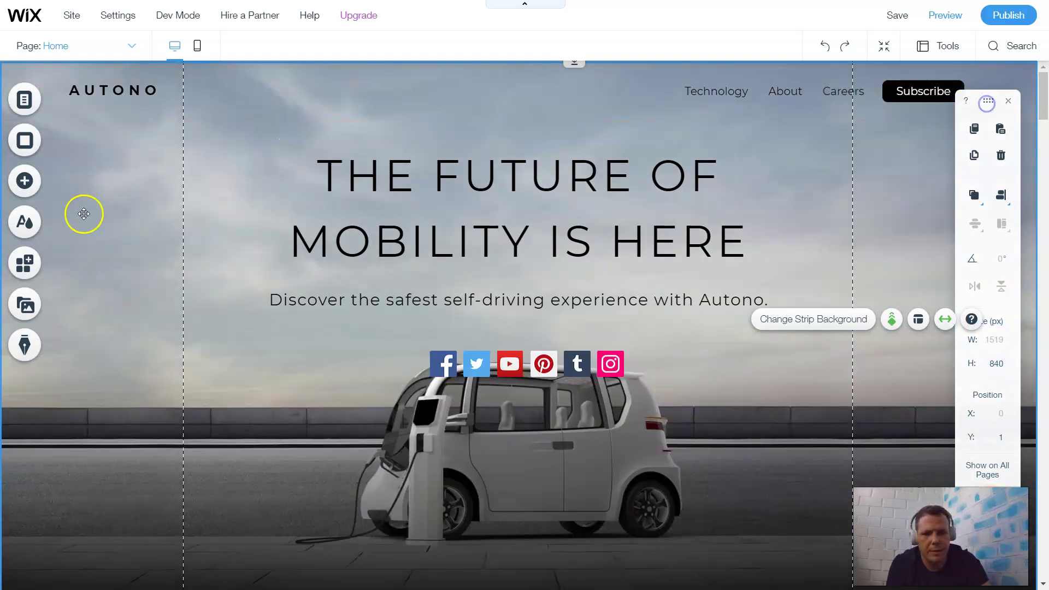
- Add a Facebook Like button to the header beside the top navigation links
left_click(22, 185)
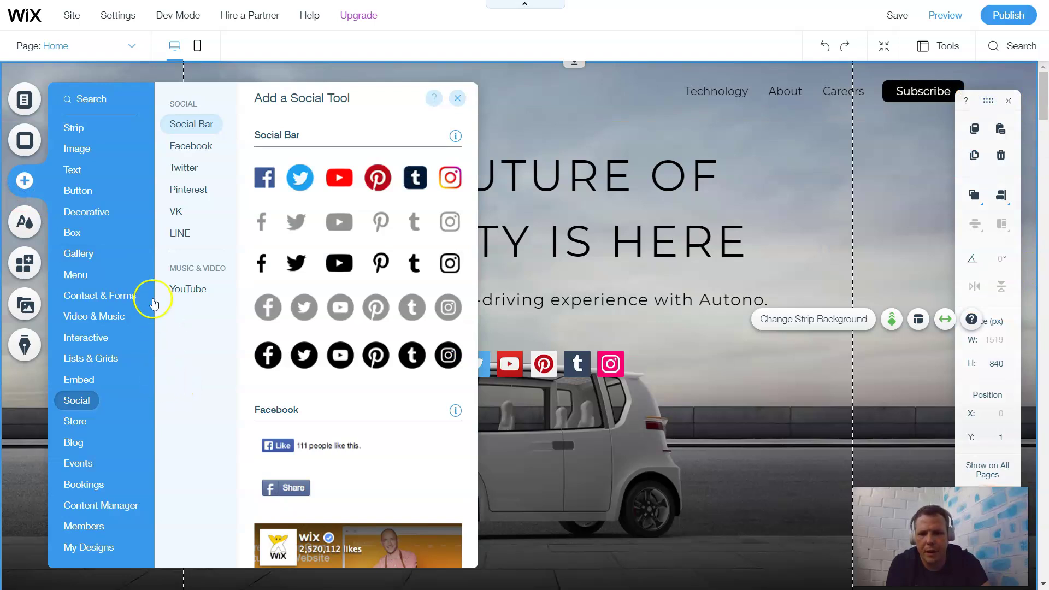
left_click(196, 192)
left_click(189, 153)
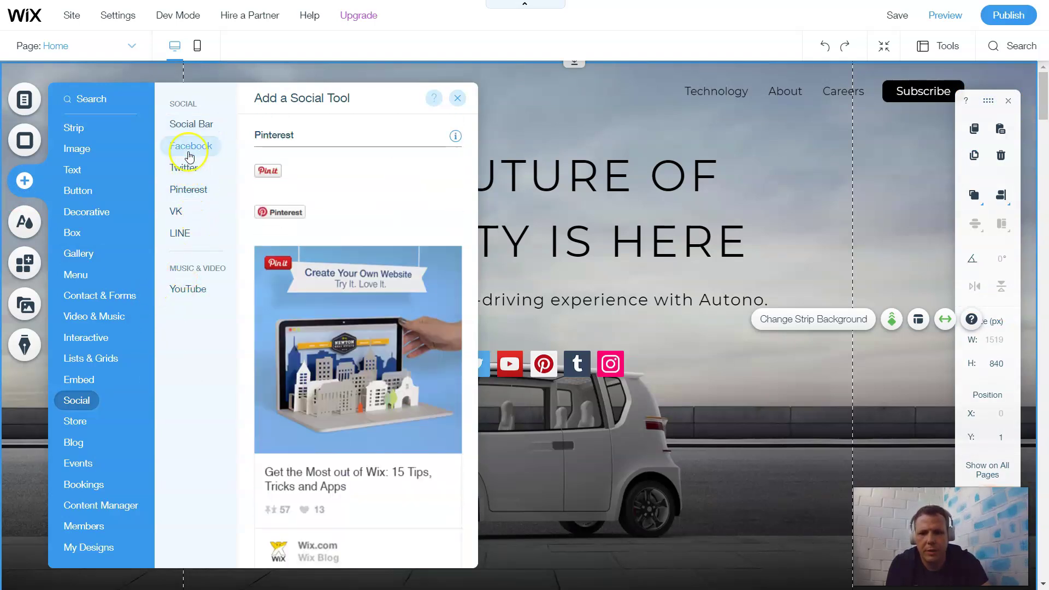
left_click(303, 159)
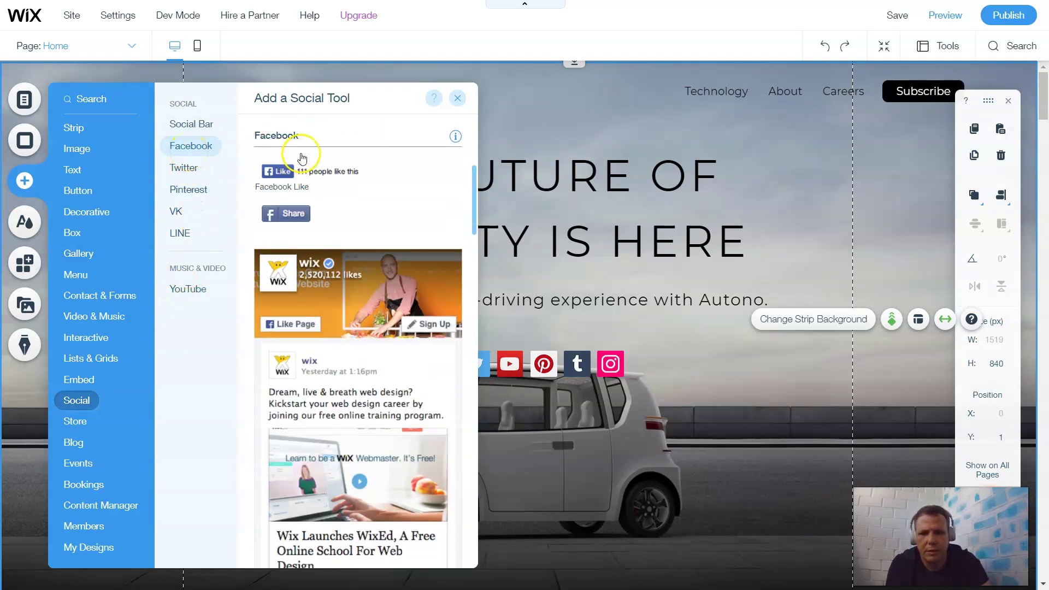
left_click(278, 182)
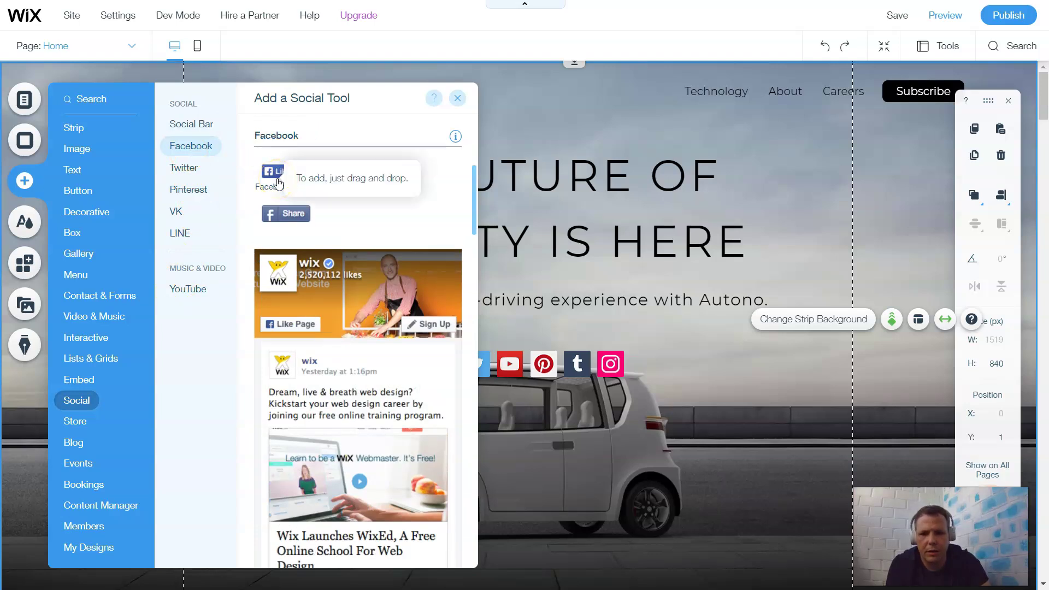
left_click(652, 122)
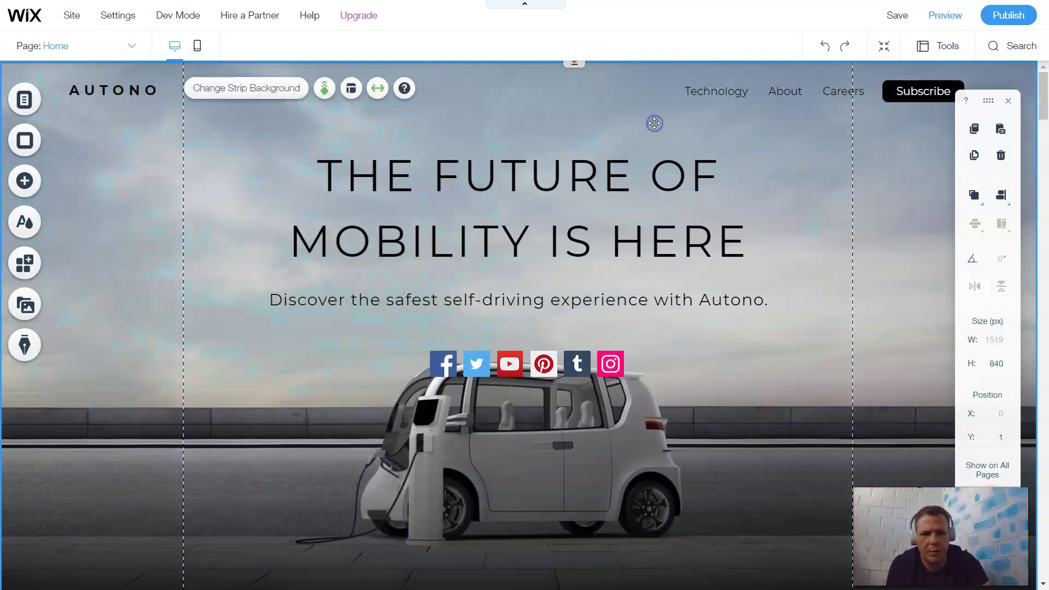
left_click_drag(654, 123, 654, 123)
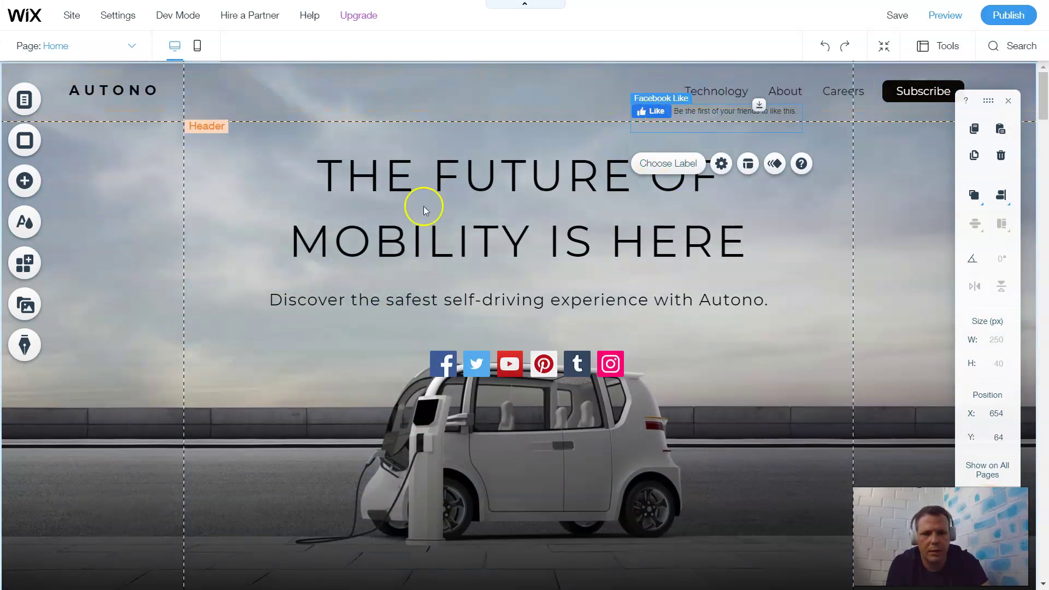
- Browse the Social tools again and try placing a Facebook Share button on the page
left_click(36, 180)
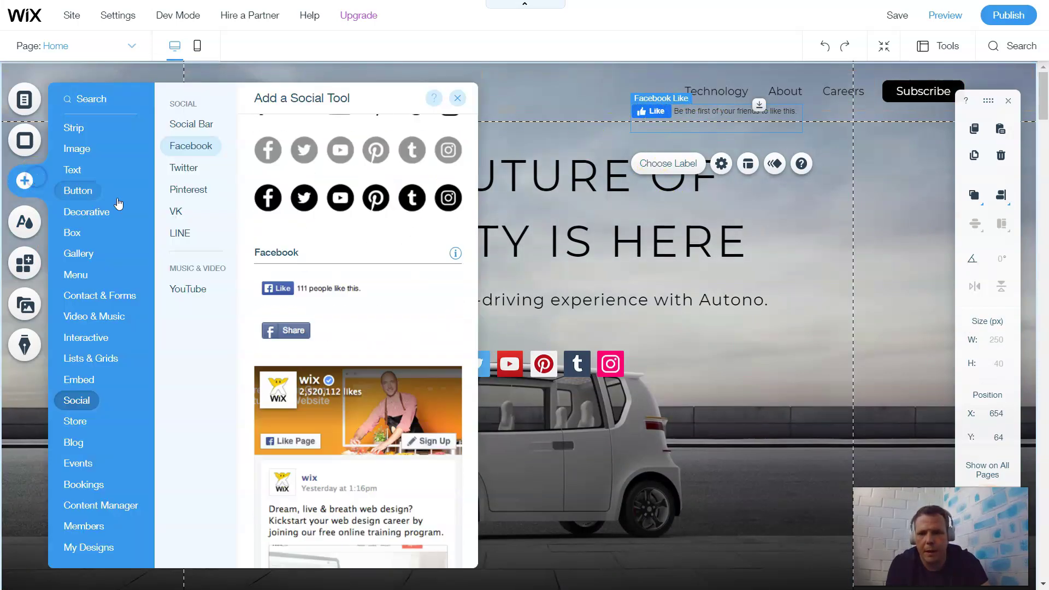
left_click(293, 218)
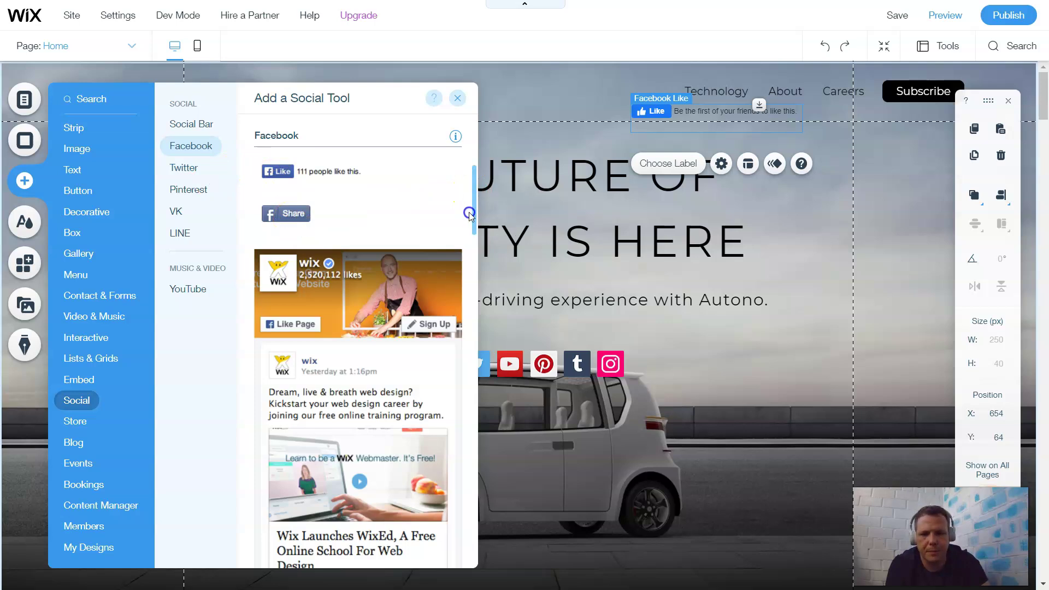
left_click_drag(474, 214, 448, 321)
scroll(448, 320, "down", 3)
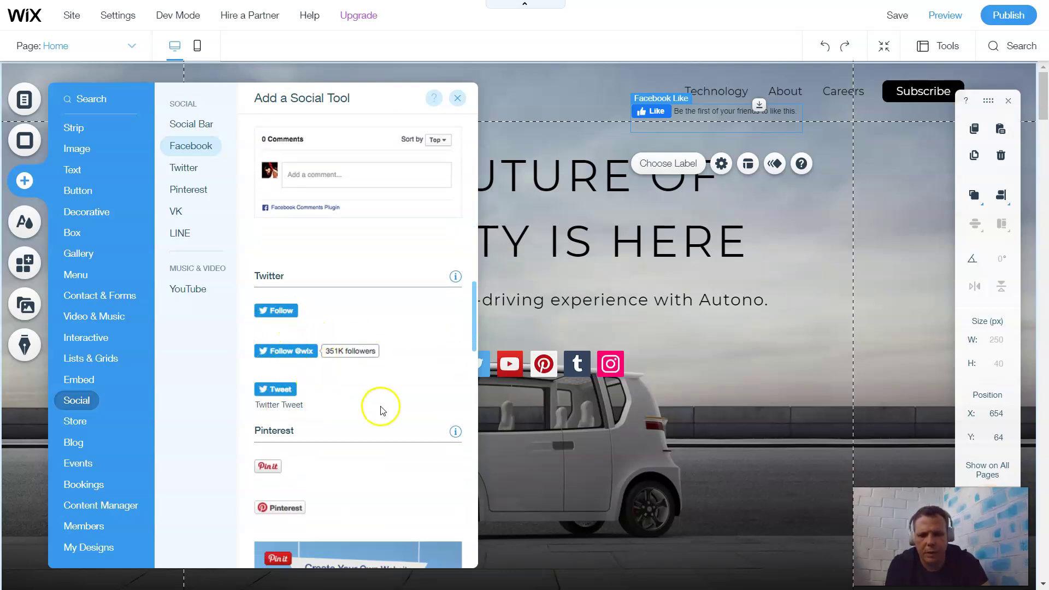
left_click_drag(474, 315, 462, 448)
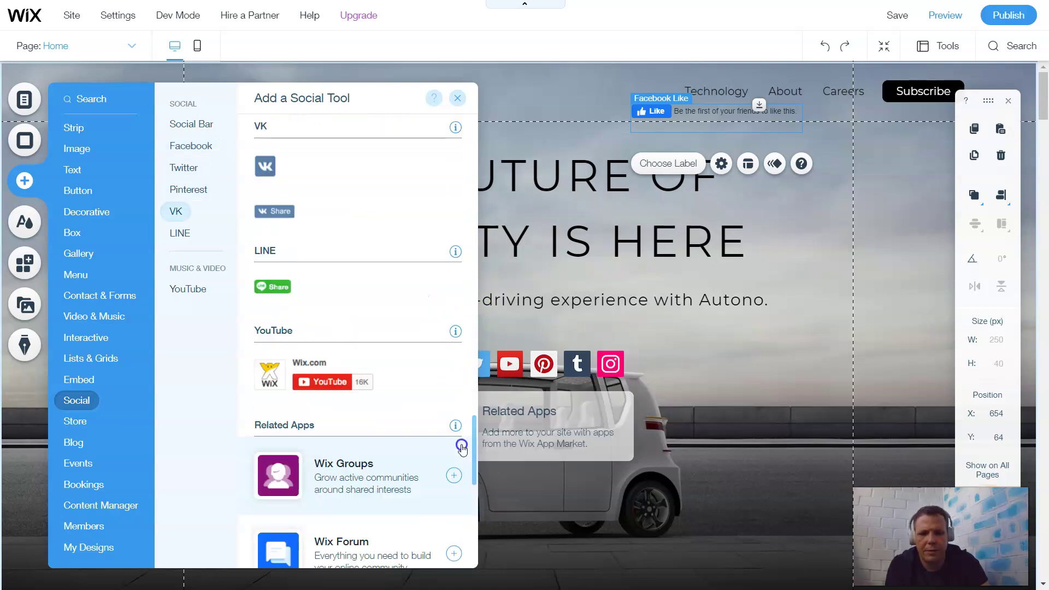